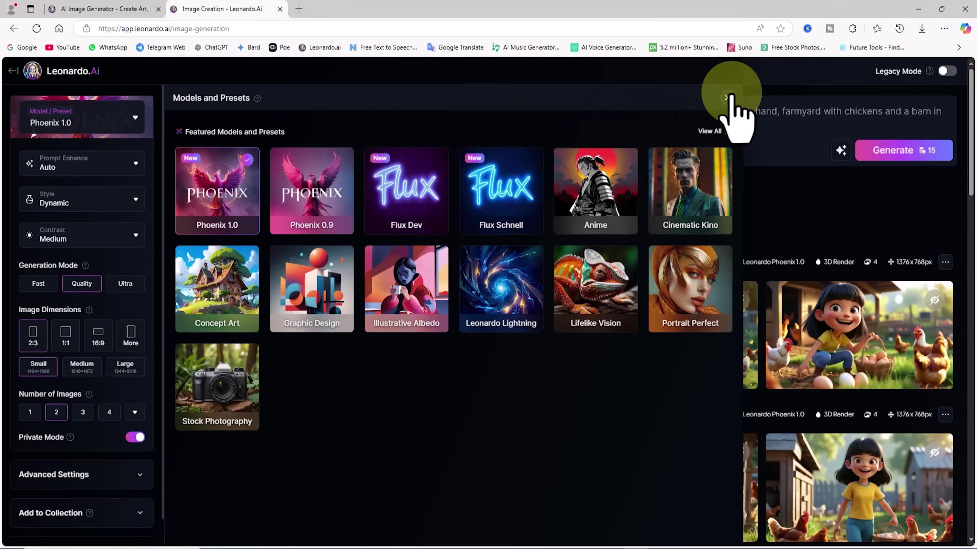
Step: Generate four images from the current prompt with Prompt Enhance off, Fast mode and 16:9 Medium dimensions
click(728, 95)
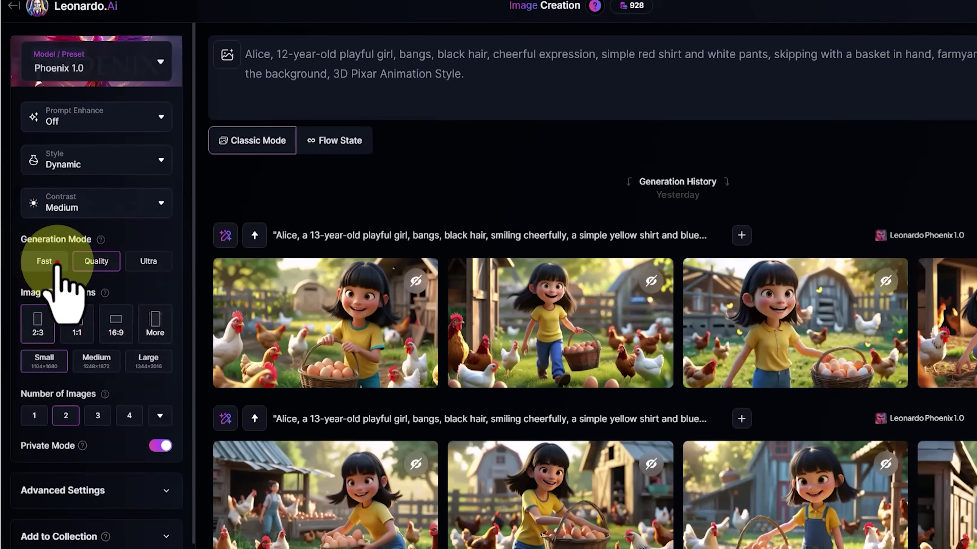
click(49, 285)
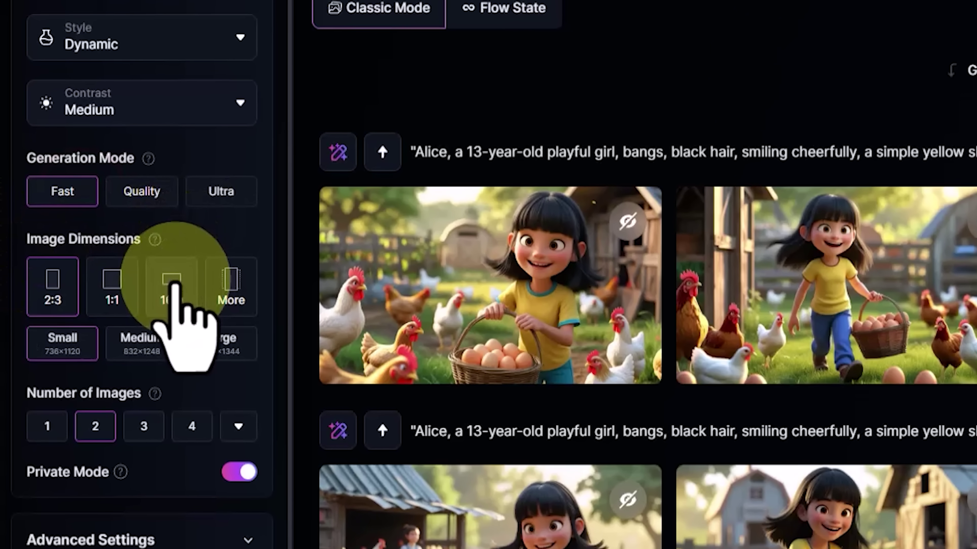
click(160, 290)
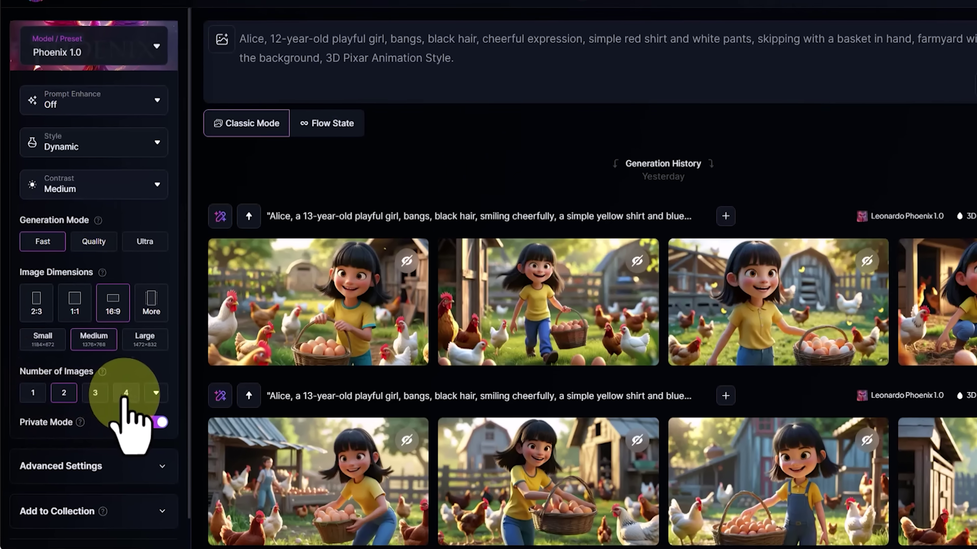
click(126, 393)
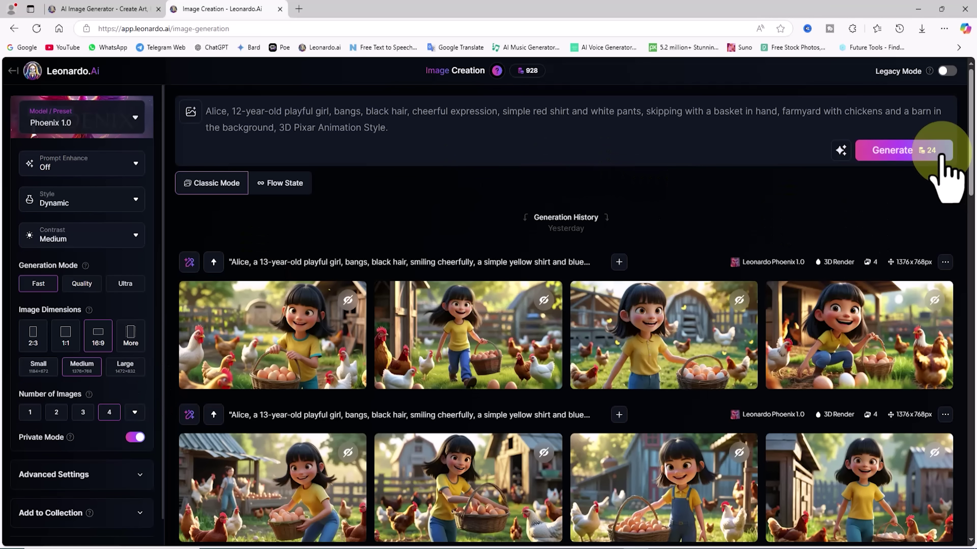
click(942, 150)
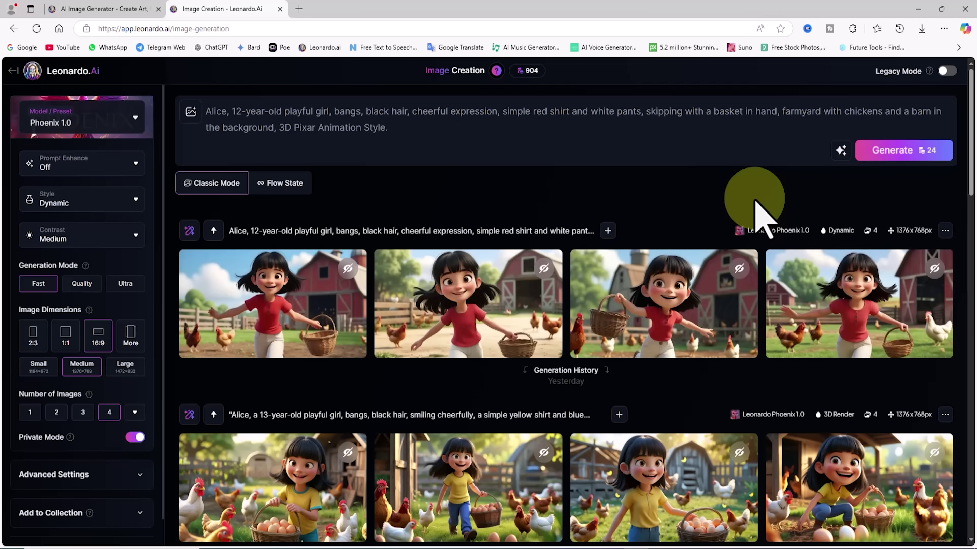
Step: Browse the four new farmyard images at enlarged size and download the fourth one
mouse_move(315, 293)
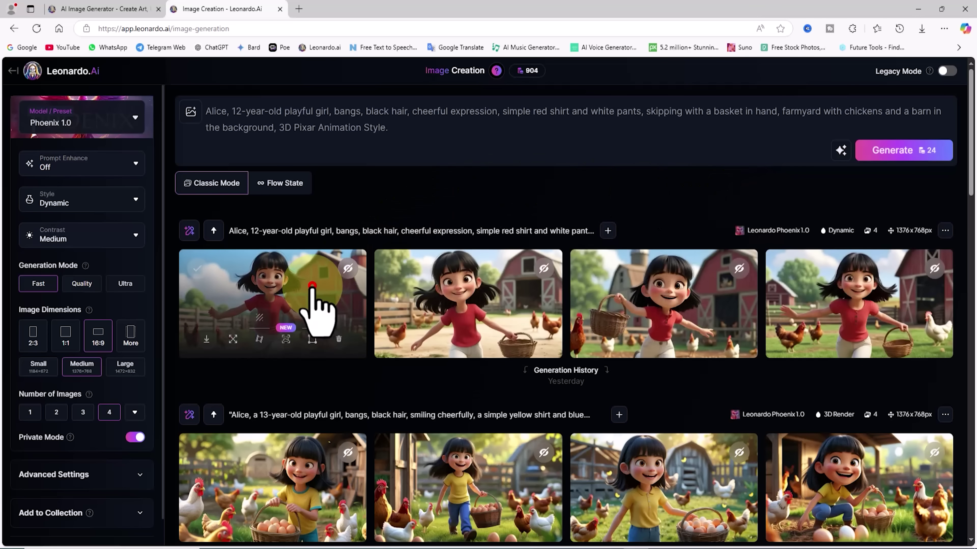
click(314, 289)
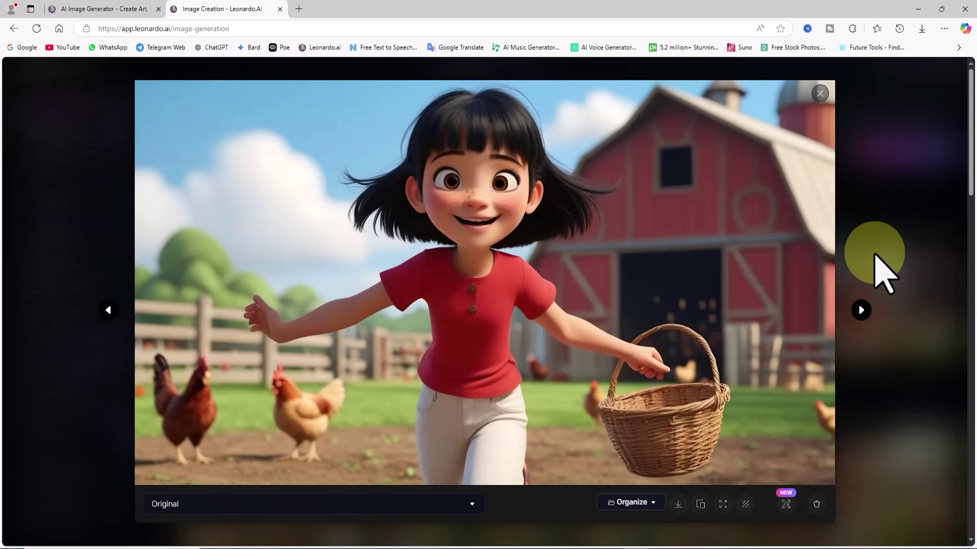
click(861, 310)
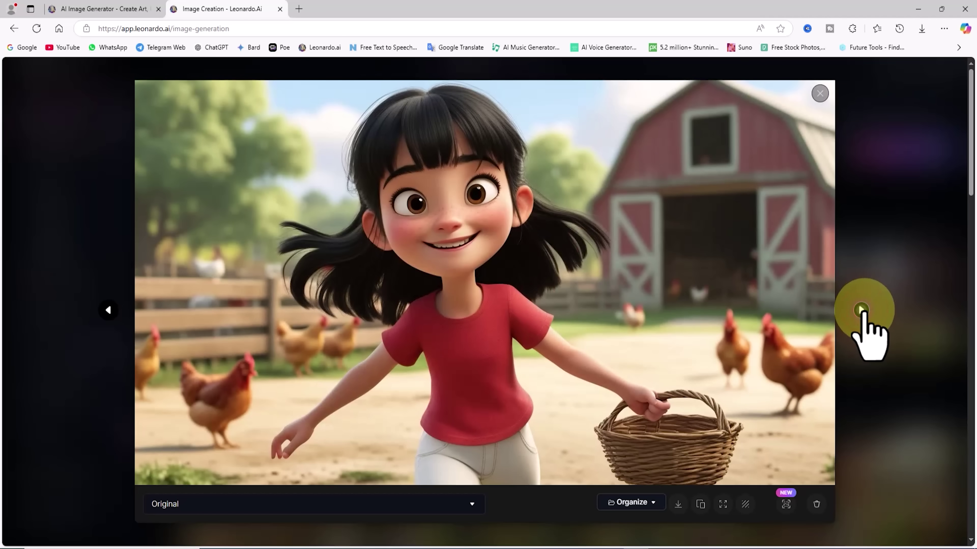
click(862, 310)
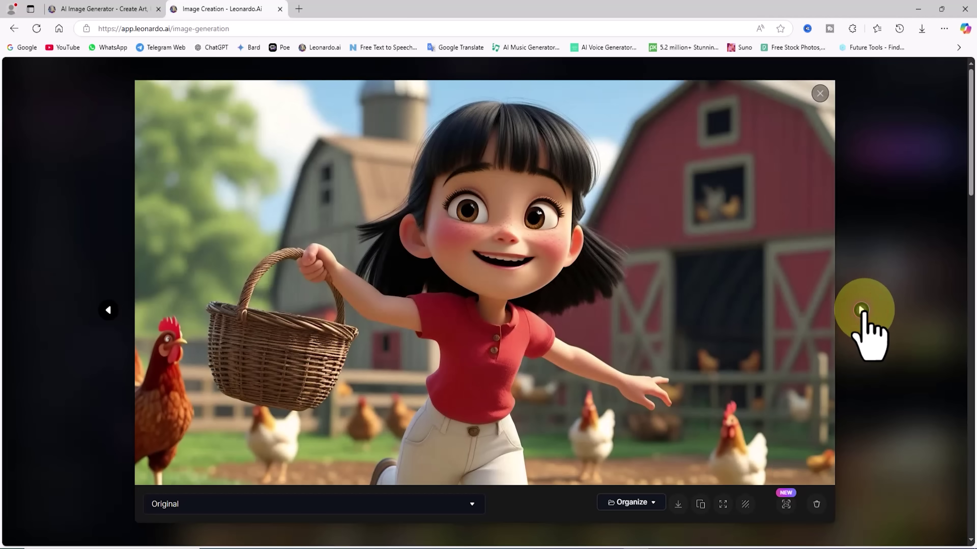
click(862, 310)
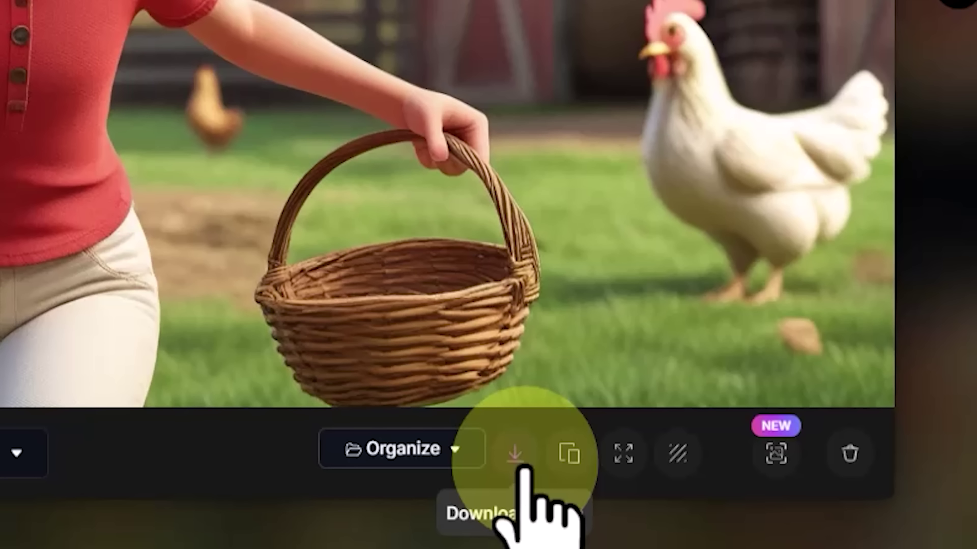
click(524, 470)
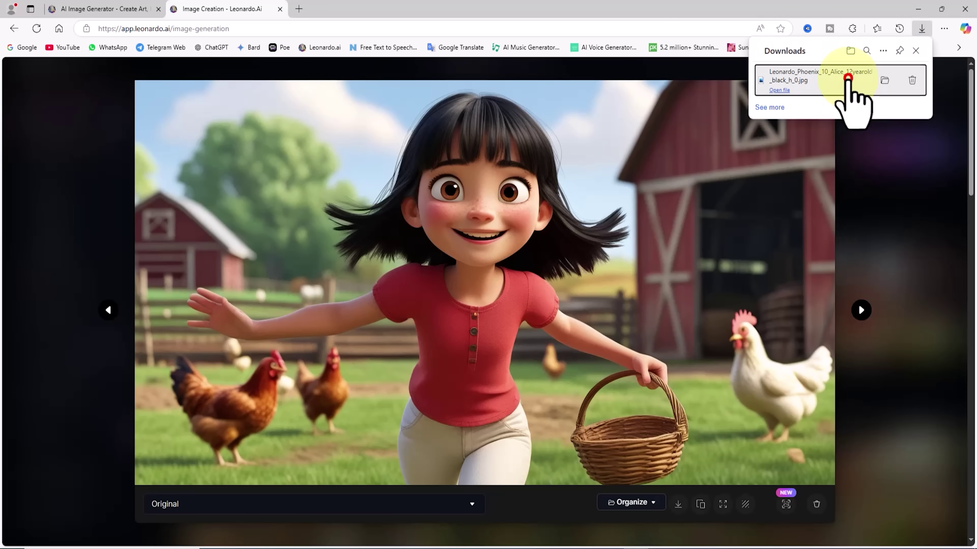
Step: Open the downloaded image, inspect its details up close, and close the viewer and the downloads list
click(847, 78)
scroll(570, 225, up, 5)
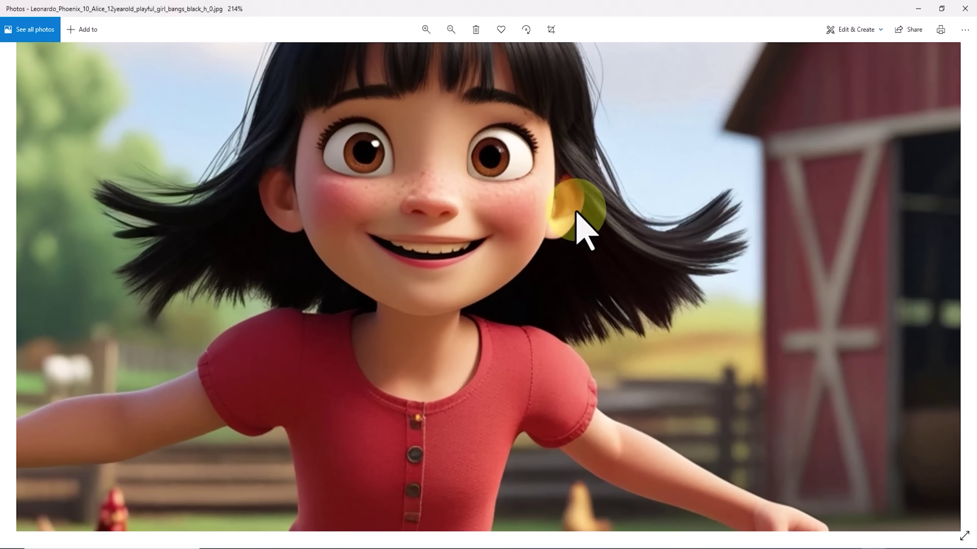
scroll(575, 212, down, 5)
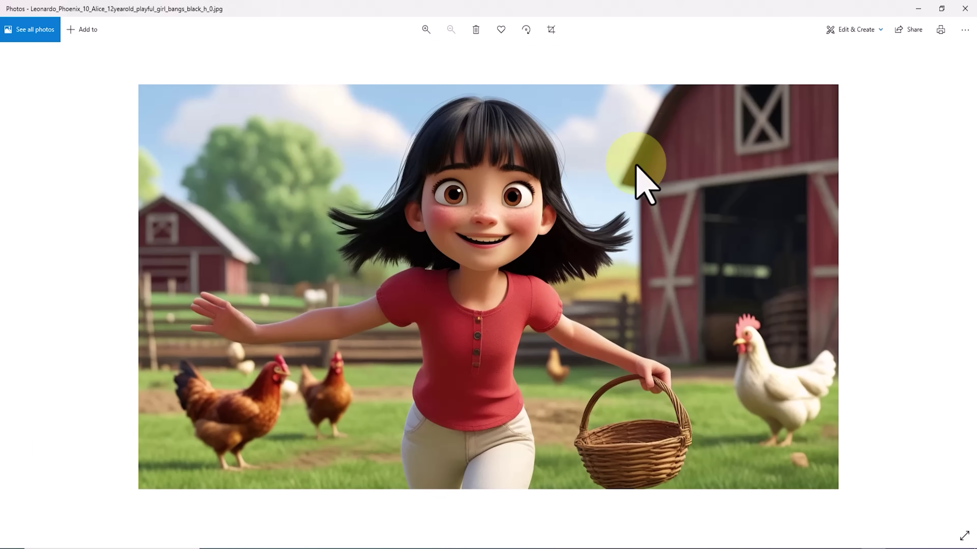
click(965, 8)
click(916, 50)
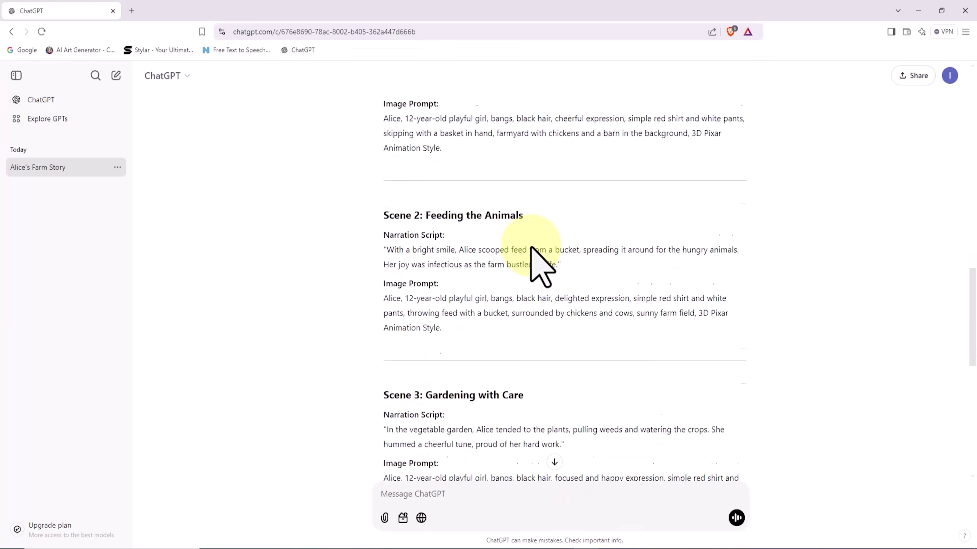
Step: Switch to ChatGPT and copy the image prompt of Scene 2: Feeding the Animals
scroll(532, 257, down, 1)
triple_click(492, 290)
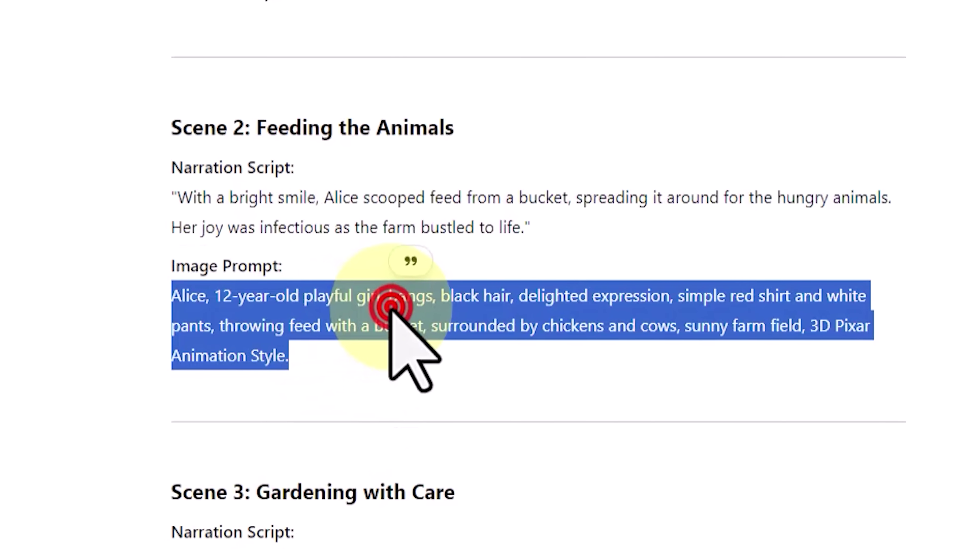
right_click(600, 298)
click(675, 346)
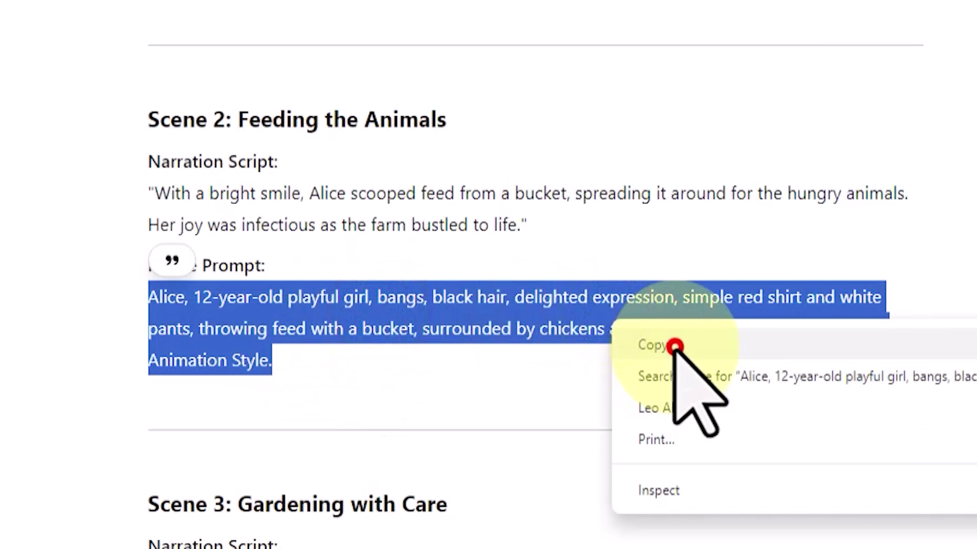
click(679, 355)
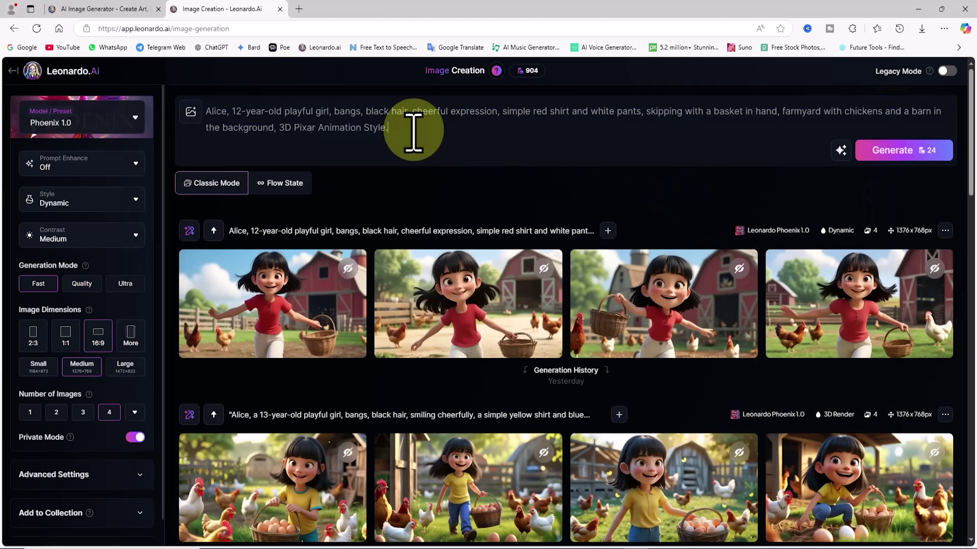
Step: Switch to Leonardo.Ai, replace the image prompt with the copied Scene 2 prompt, and generate the images
triple_click(413, 131)
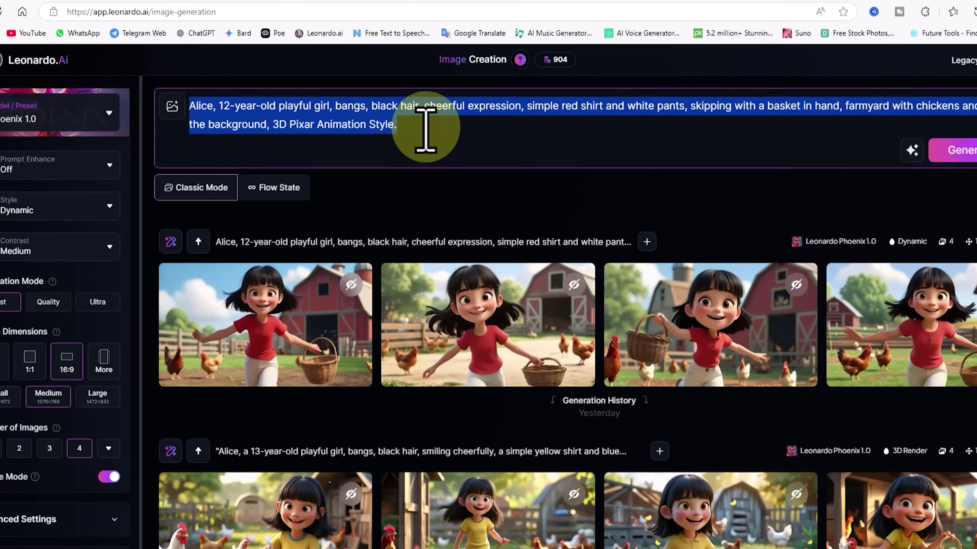
key(BackSpace)
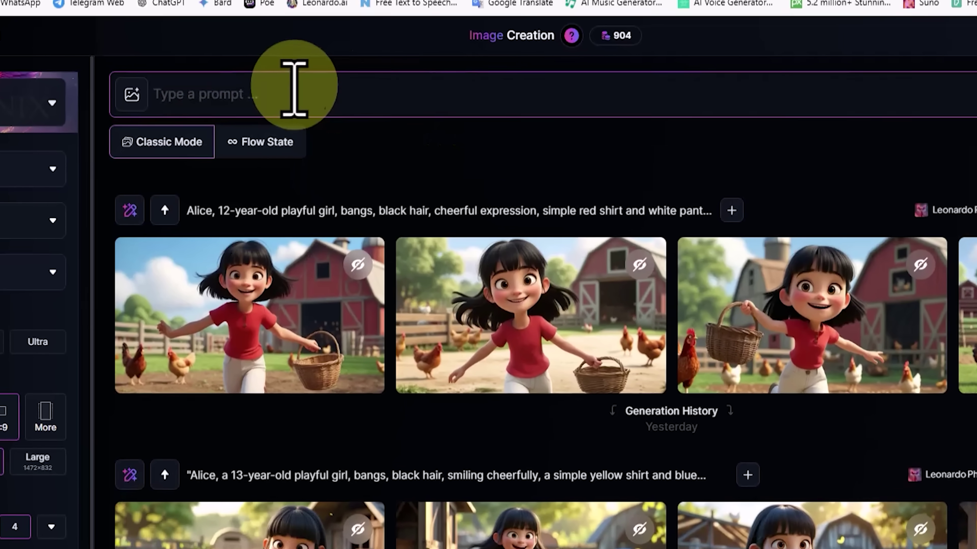
right_click(290, 144)
click(381, 223)
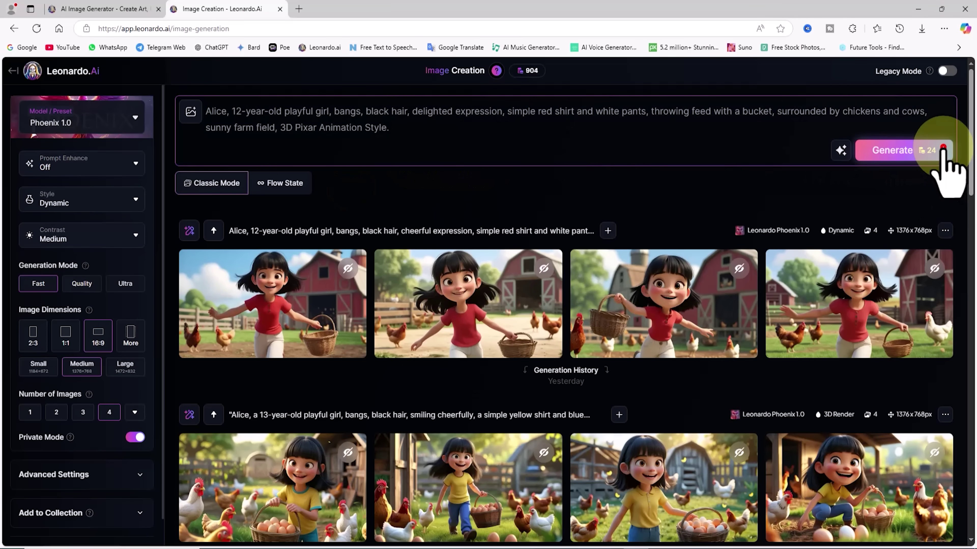
click(943, 149)
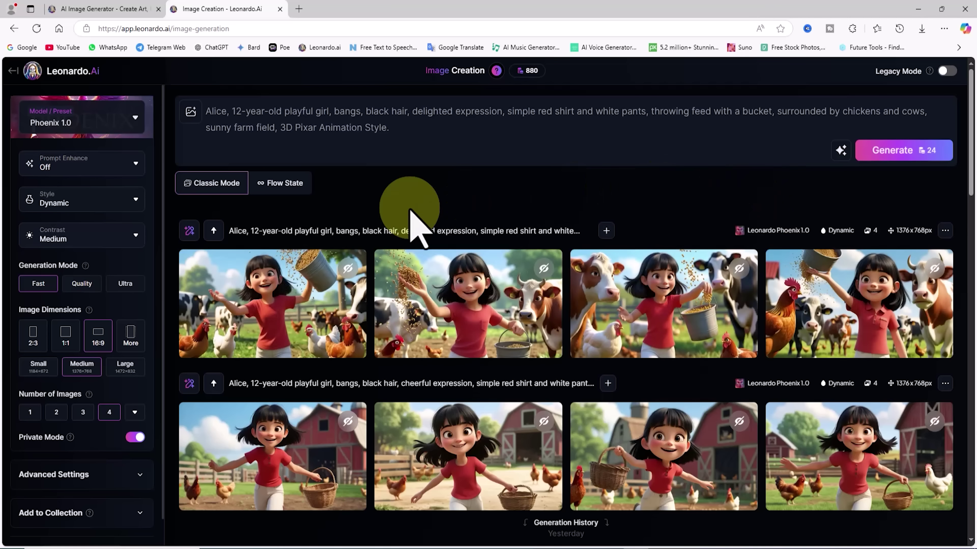
Step: Review the four Scene 2 images one by one at enlarged size and close the enlarged view
click(307, 289)
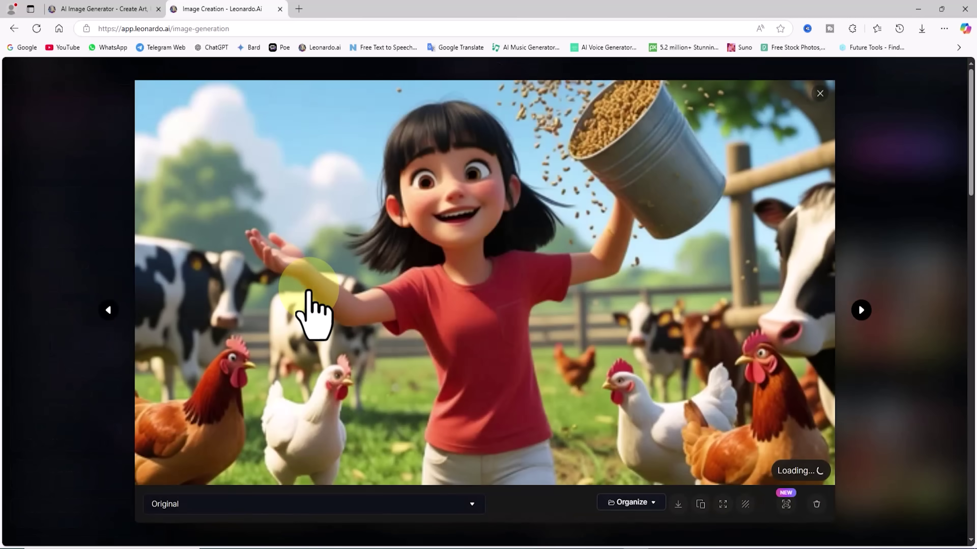
click(861, 310)
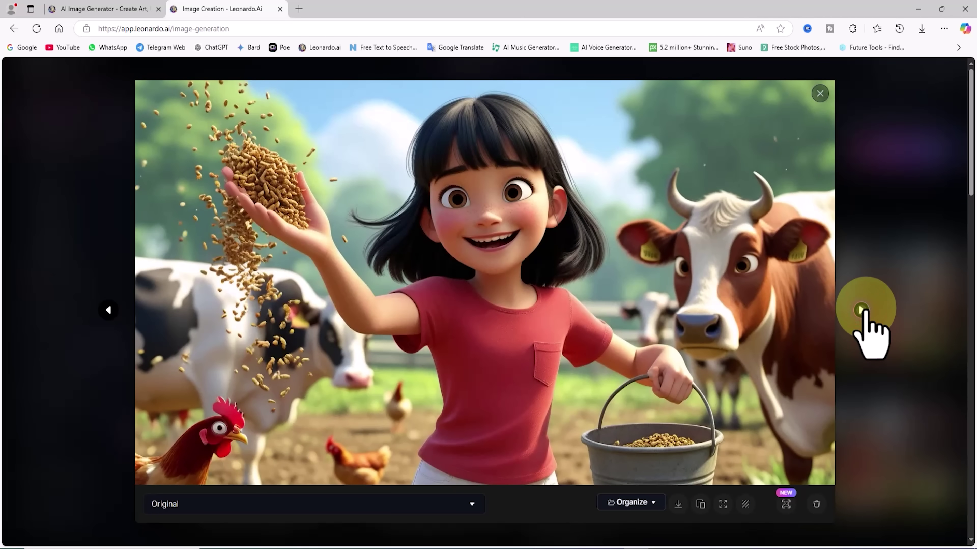
click(861, 310)
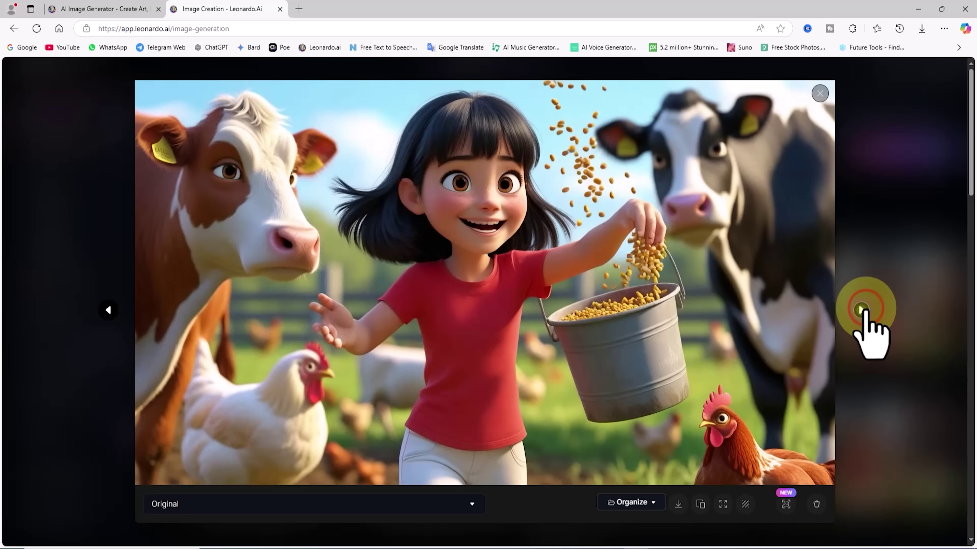
click(861, 310)
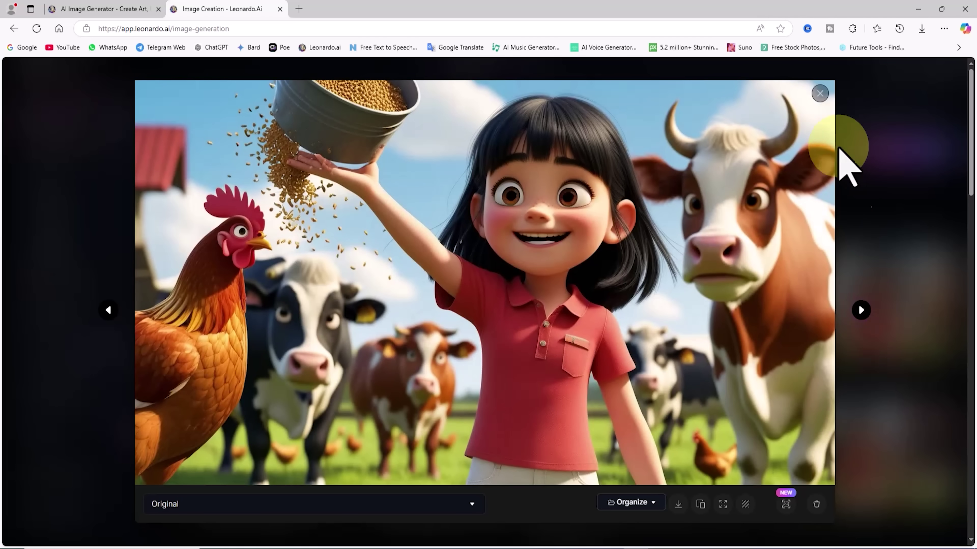
click(819, 92)
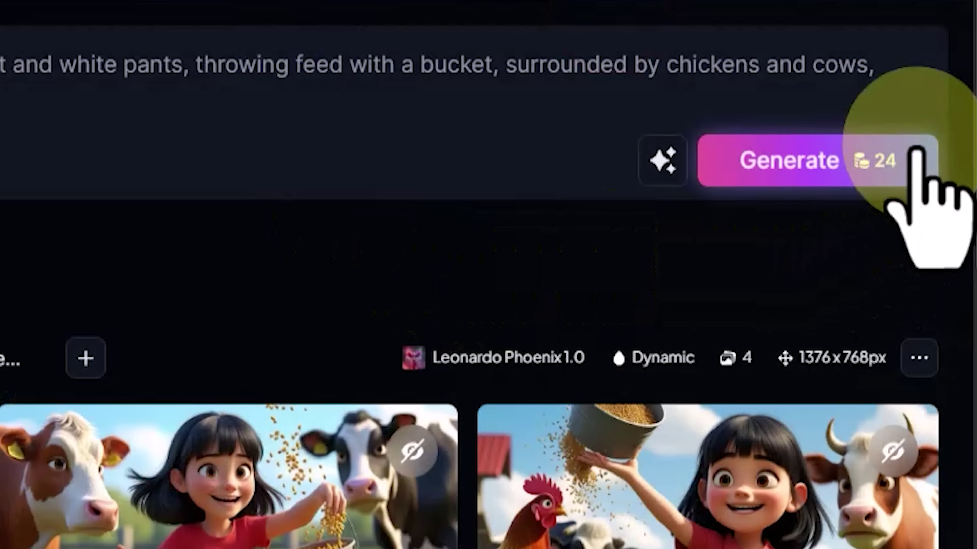
Step: Generate another batch from the same Scene 2 prompt and browse its four images at enlarged size
click(922, 143)
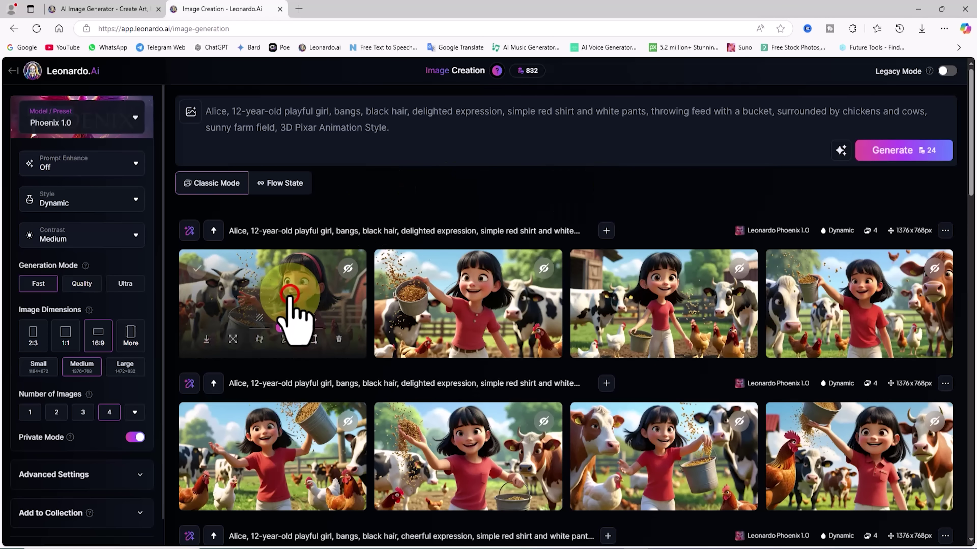
click(289, 294)
click(860, 307)
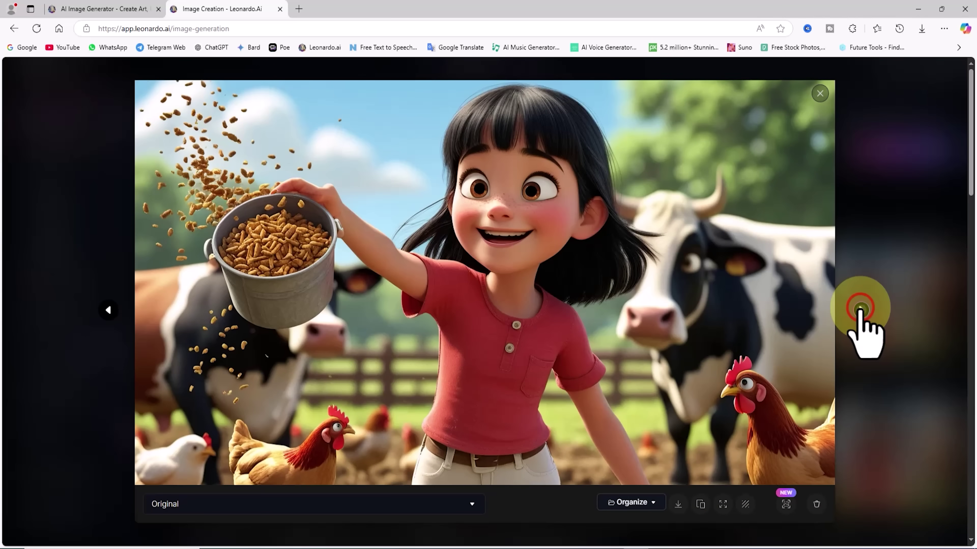
click(860, 309)
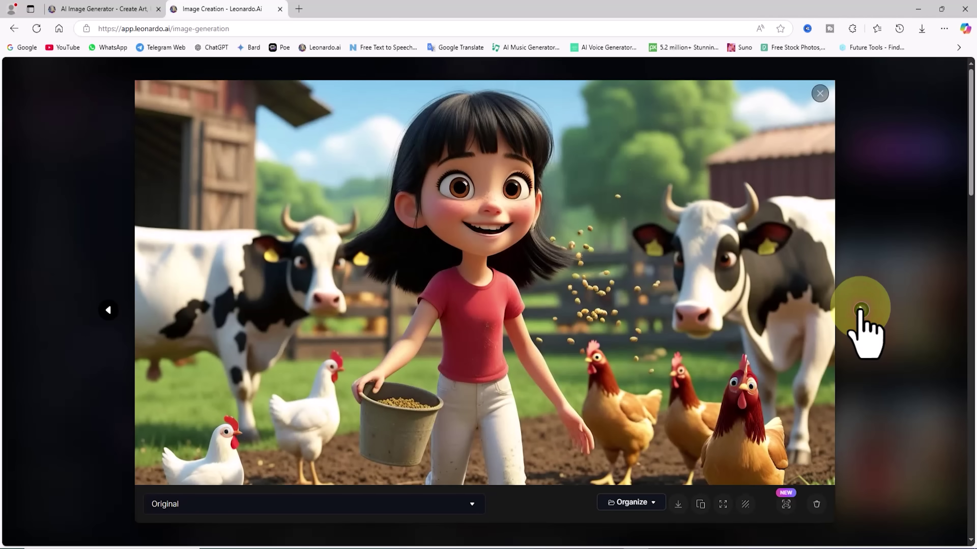
click(861, 310)
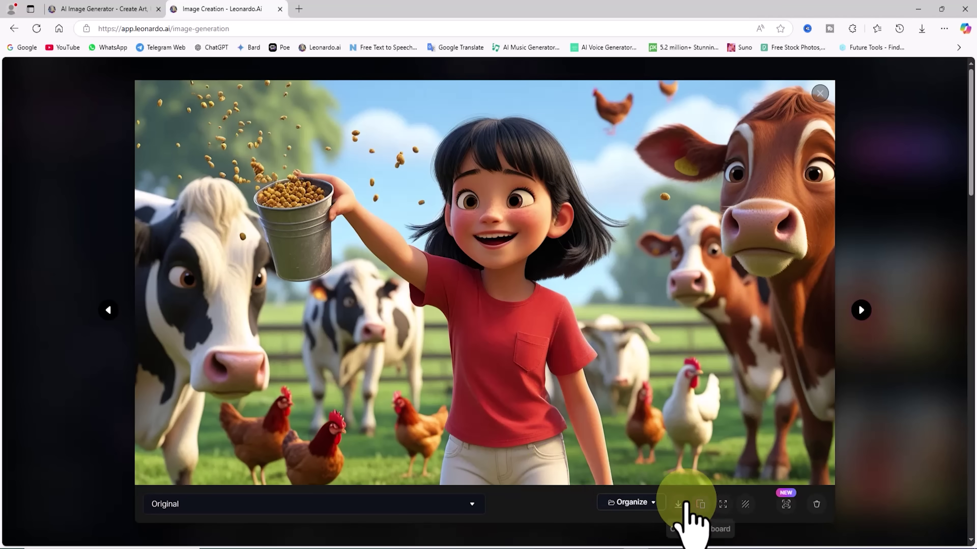
Step: Download the fourth image of the new Scene 2 batch and close the enlarged view
click(679, 504)
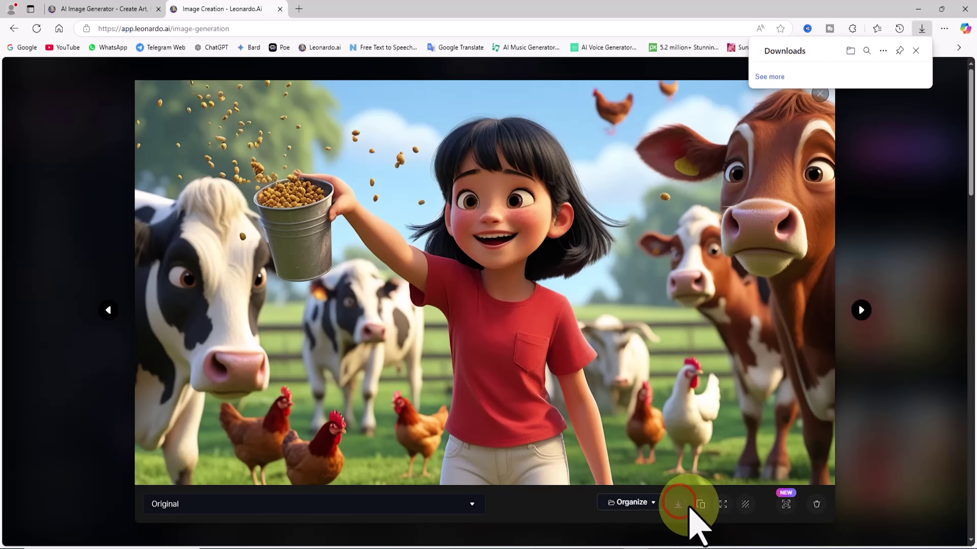
click(667, 6)
click(820, 95)
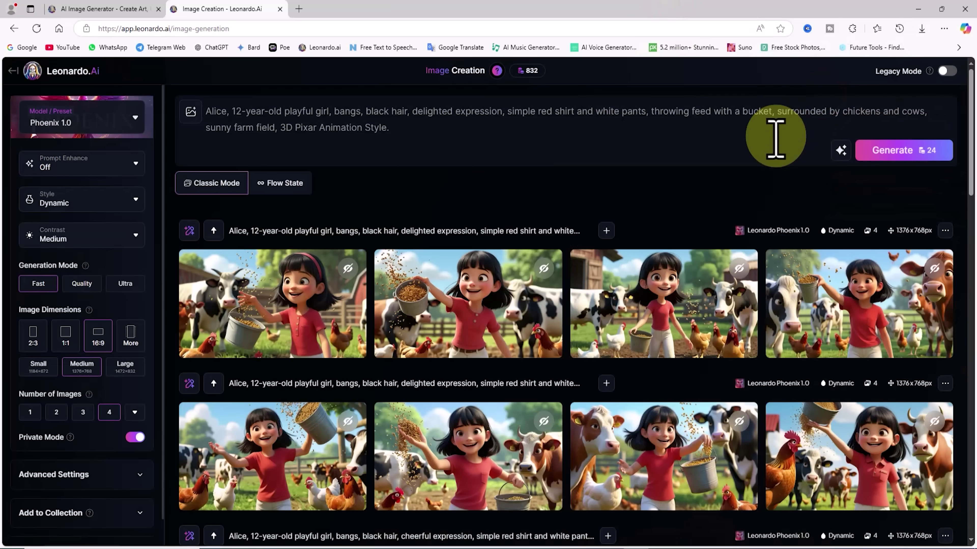
Step: Copy the seed of the latest Scene 2 generation to the clipboard and dismiss the notification
click(945, 231)
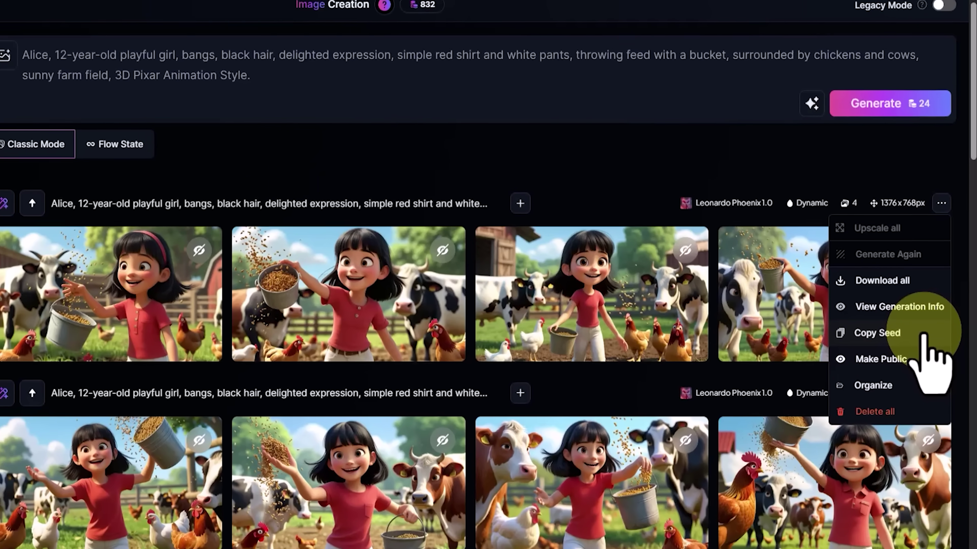
click(925, 334)
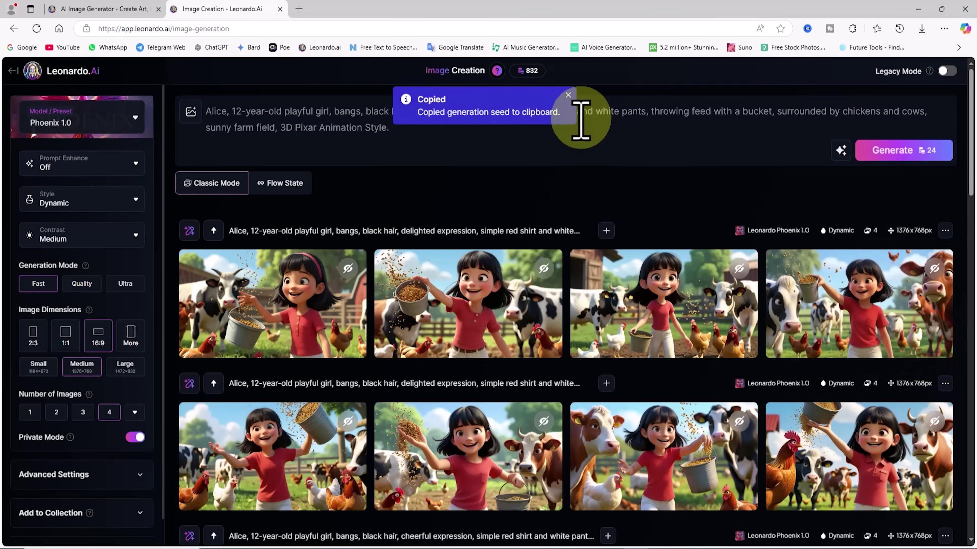
click(568, 95)
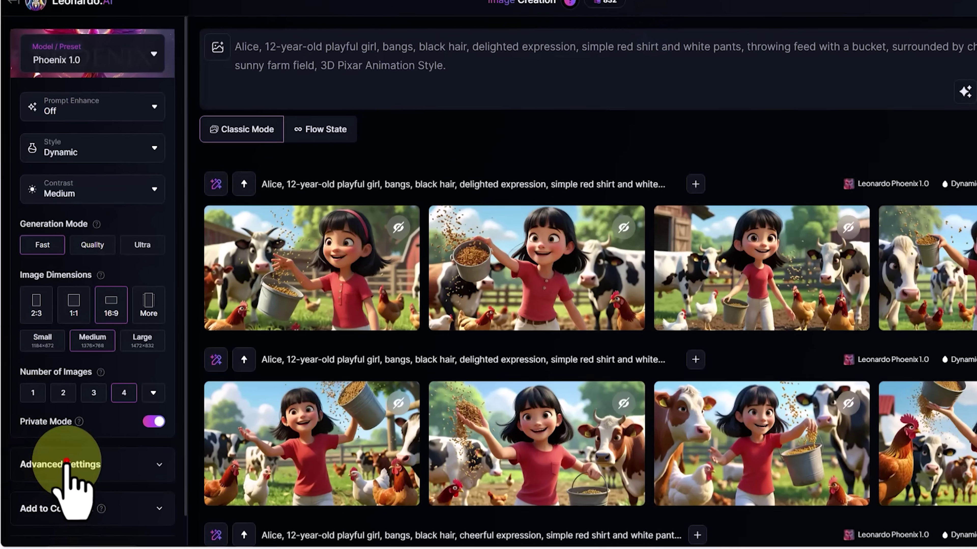
Step: Enable Use Fixed Seed in the advanced settings and paste the copied Scene 2 seed as its value
click(54, 477)
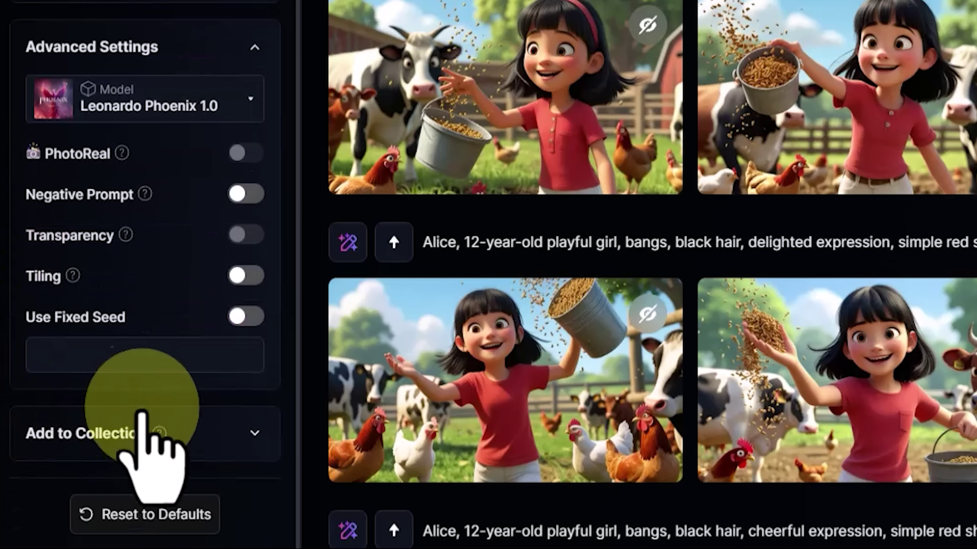
click(245, 310)
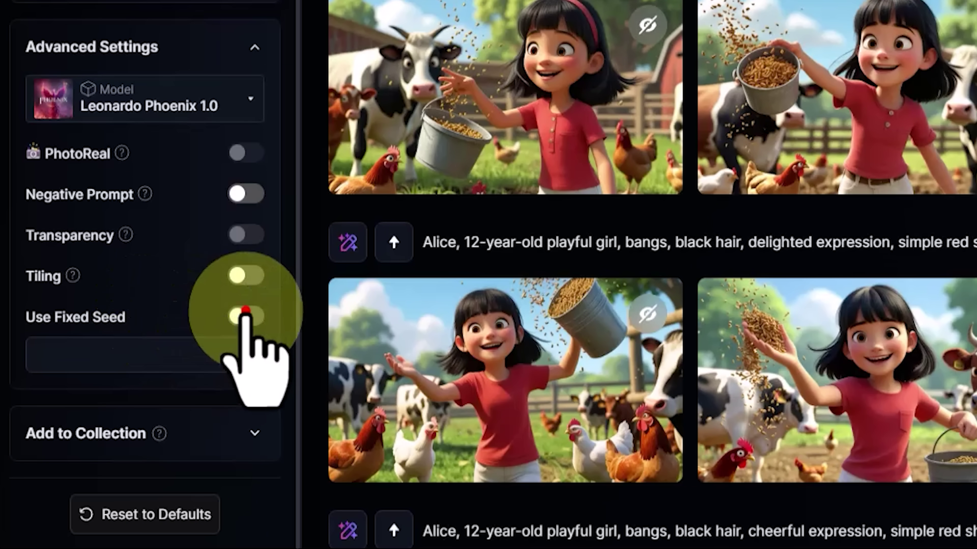
click(170, 360)
right_click(170, 357)
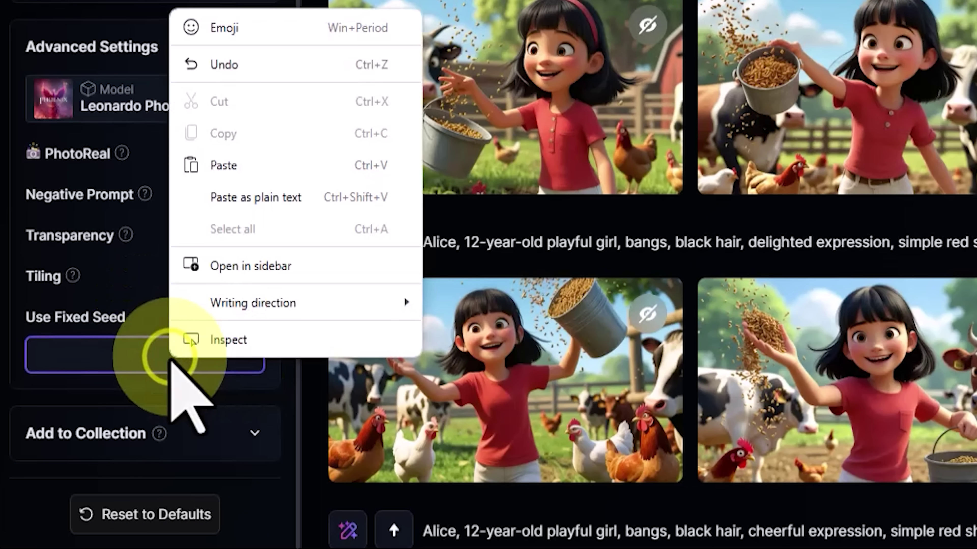
click(250, 165)
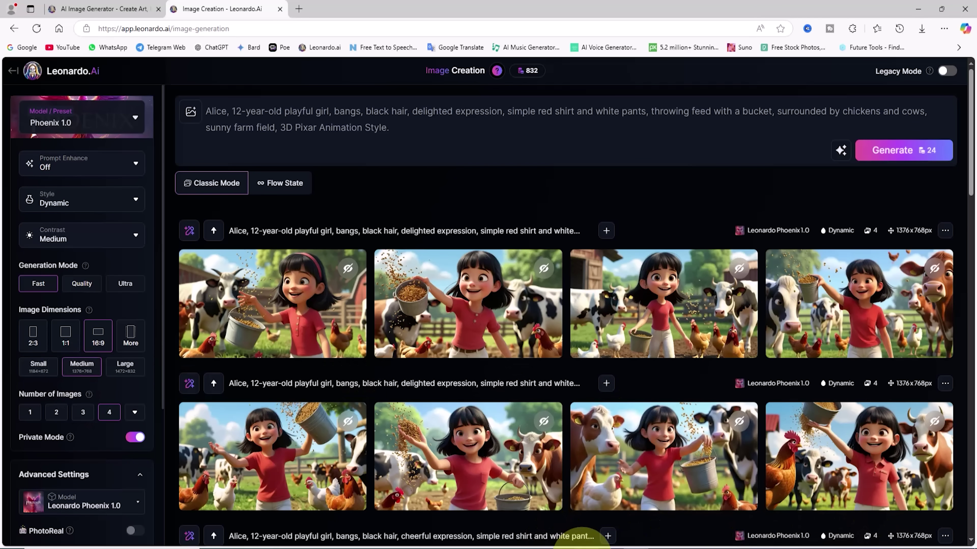
Step: Switch to ChatGPT, copy the image prompt of Scene 3: Gardening with Care, and minimize the ChatGPT window
key(alt+Tab)
scroll(523, 294, down, 5)
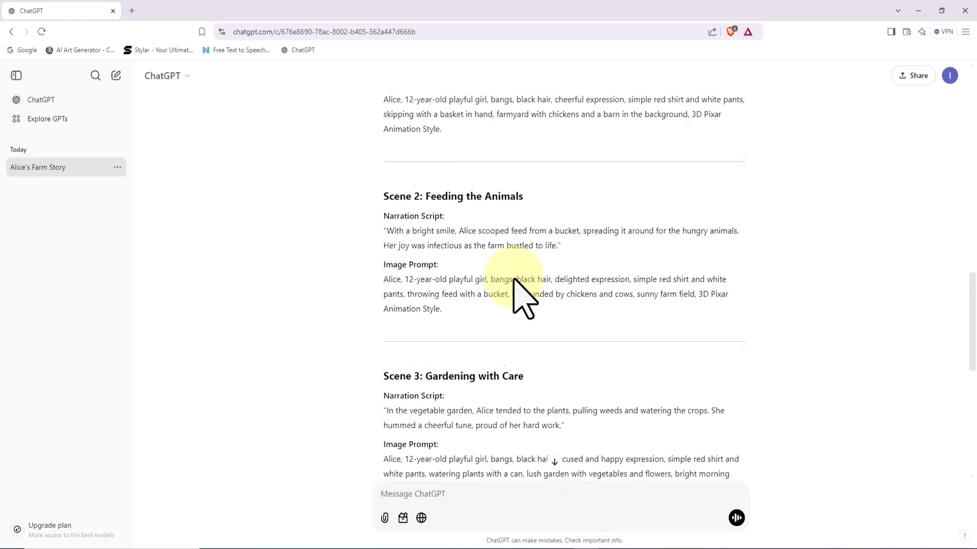
triple_click(463, 306)
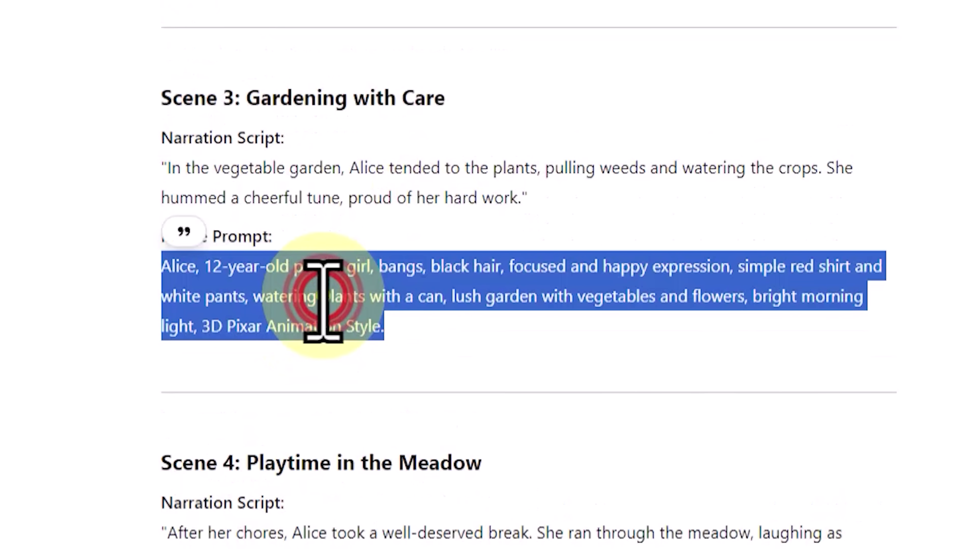
right_click(464, 306)
click(451, 322)
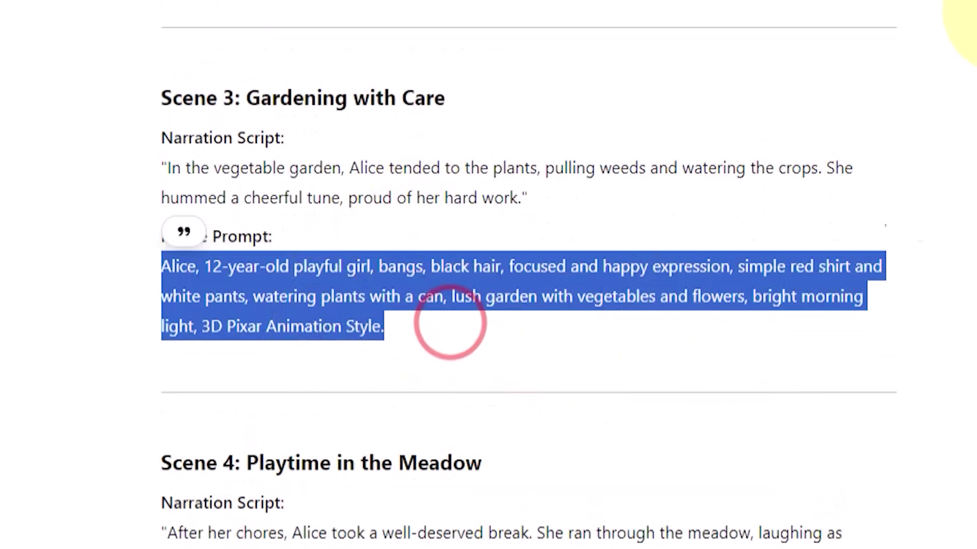
click(920, 10)
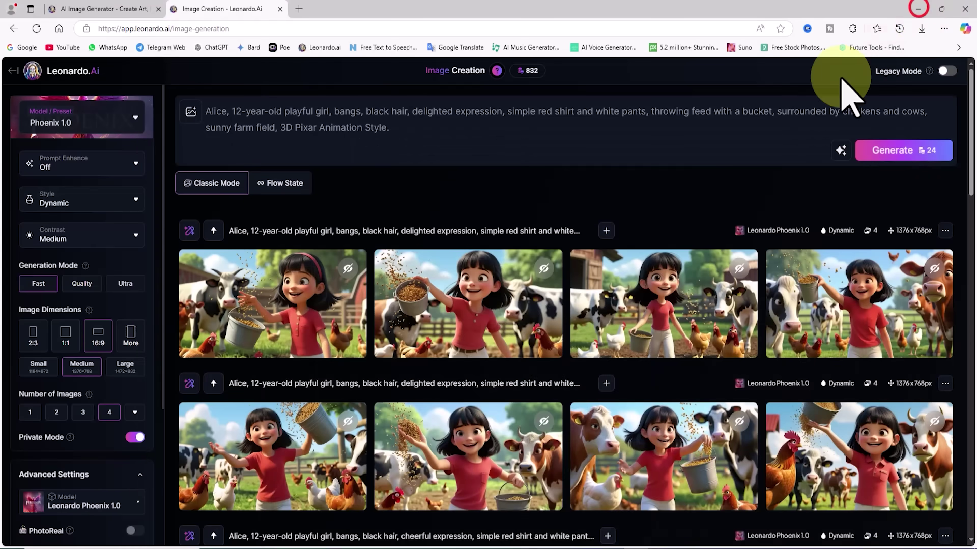
Step: Replace the Scene 2 prompt with the copied Scene 3 prompt about watering plants in a lush garden and generate four images
triple_click(441, 130)
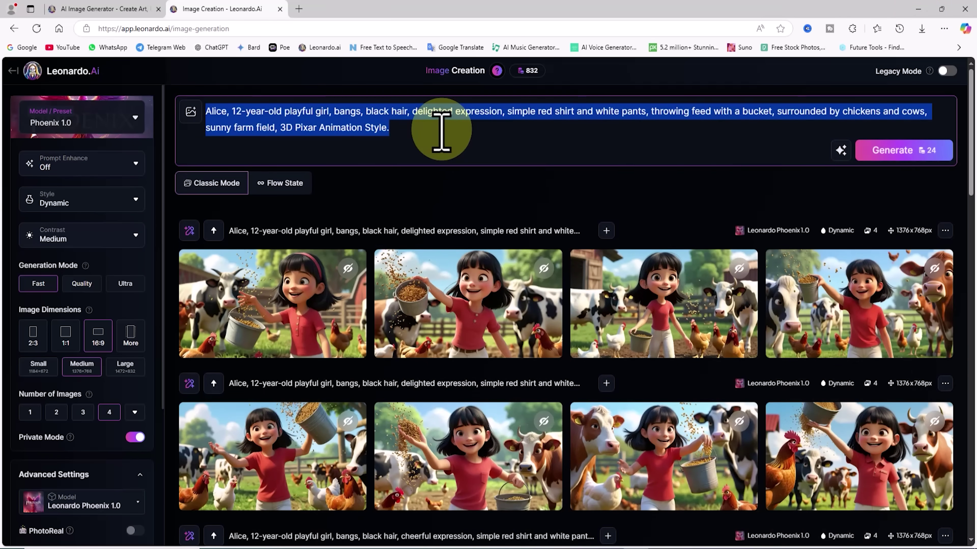
key(BackSpace)
right_click(376, 114)
click(417, 196)
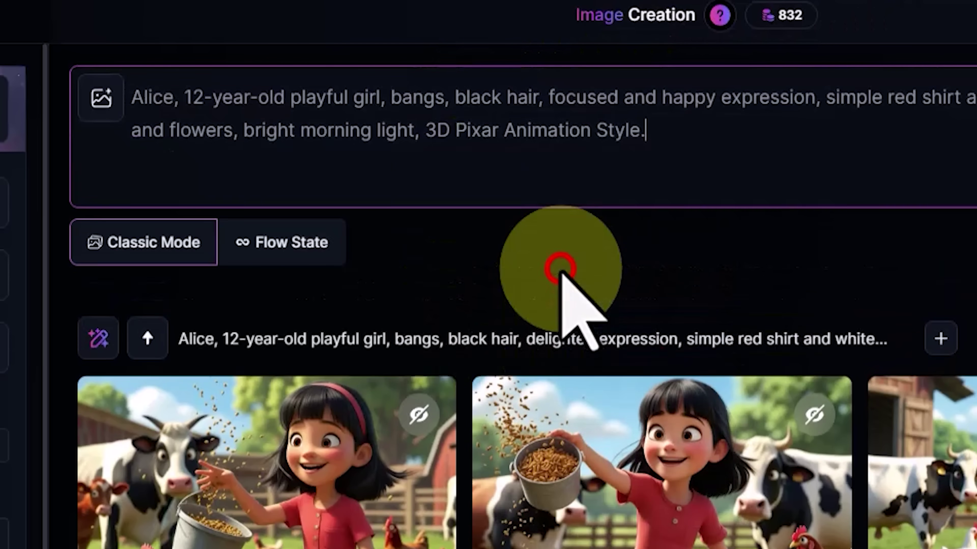
click(560, 269)
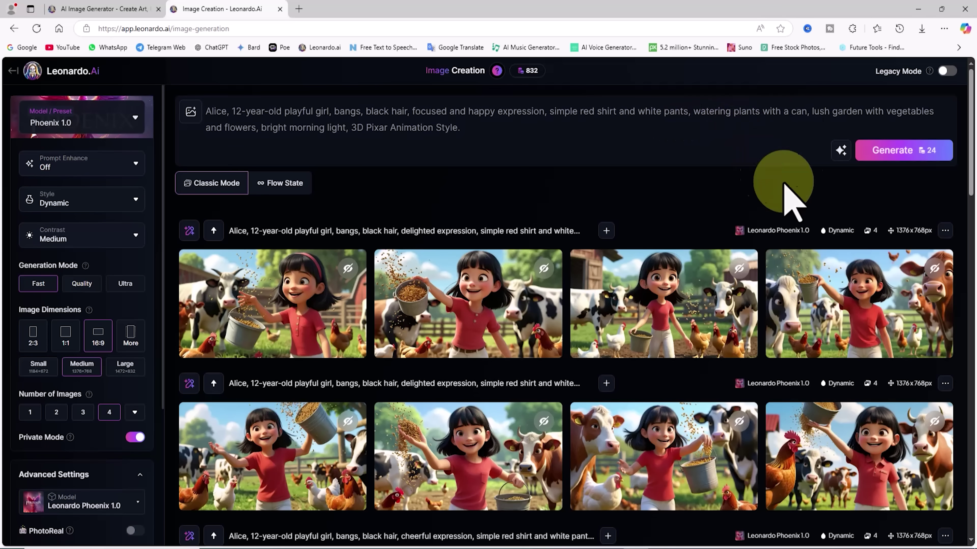
click(934, 153)
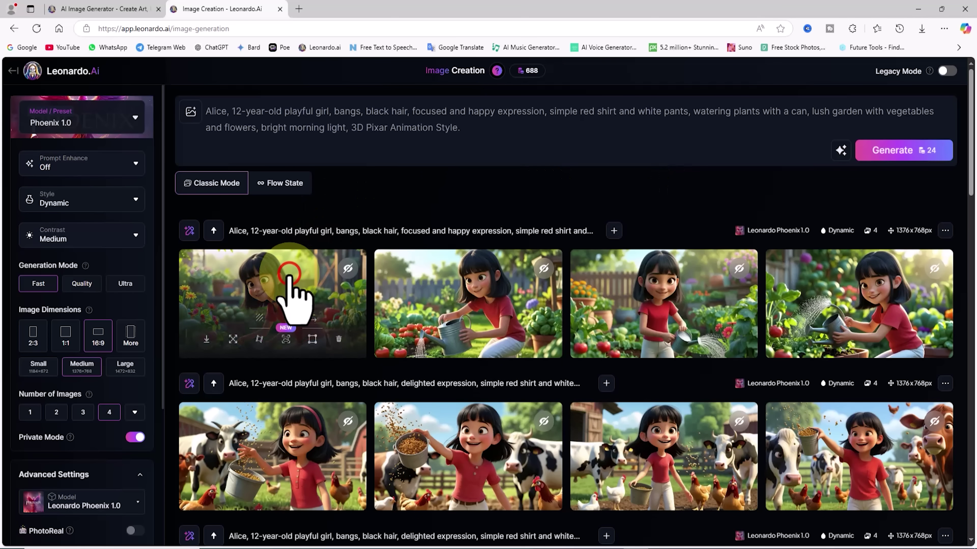
Step: Browse the four Scene 3 images at enlarged size and download the third one, with Alice facing forward beside the red flowers
click(410, 256)
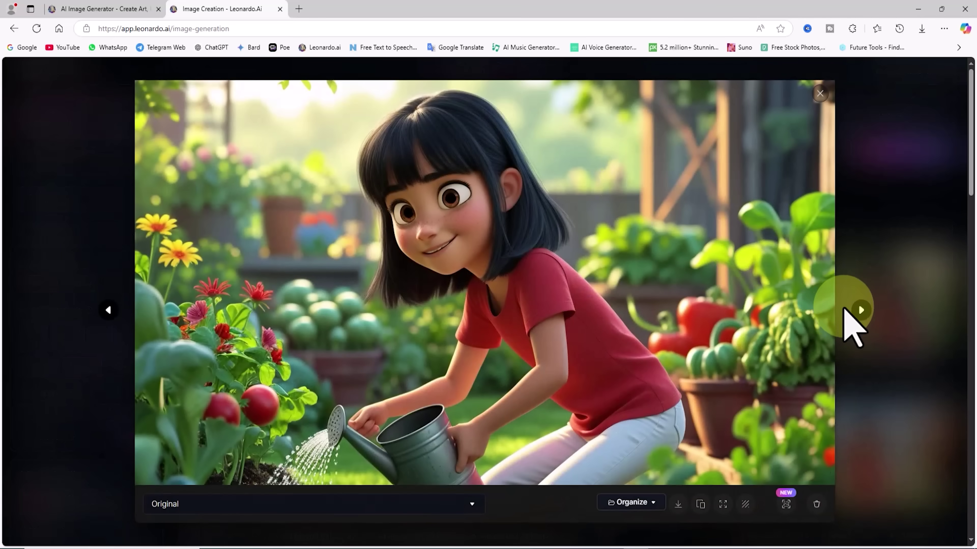
click(861, 309)
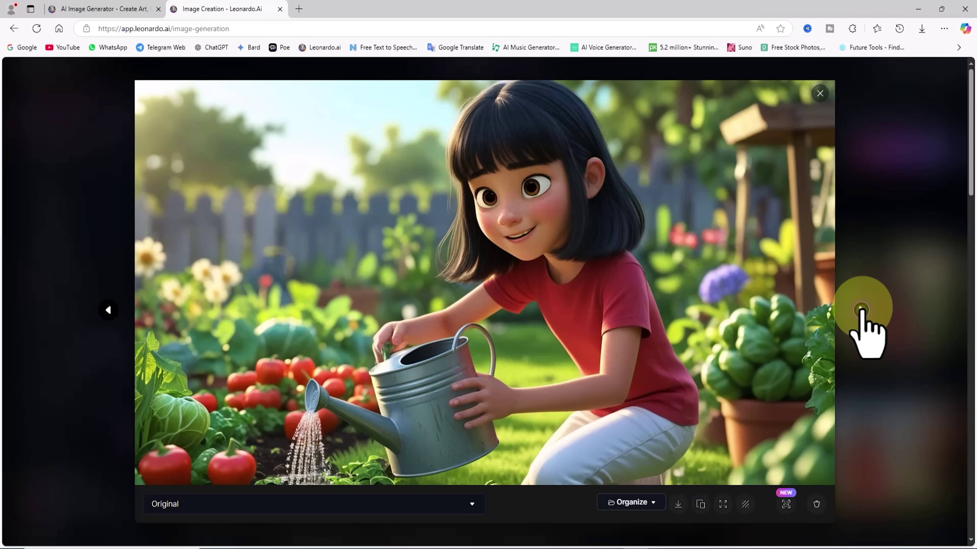
click(861, 310)
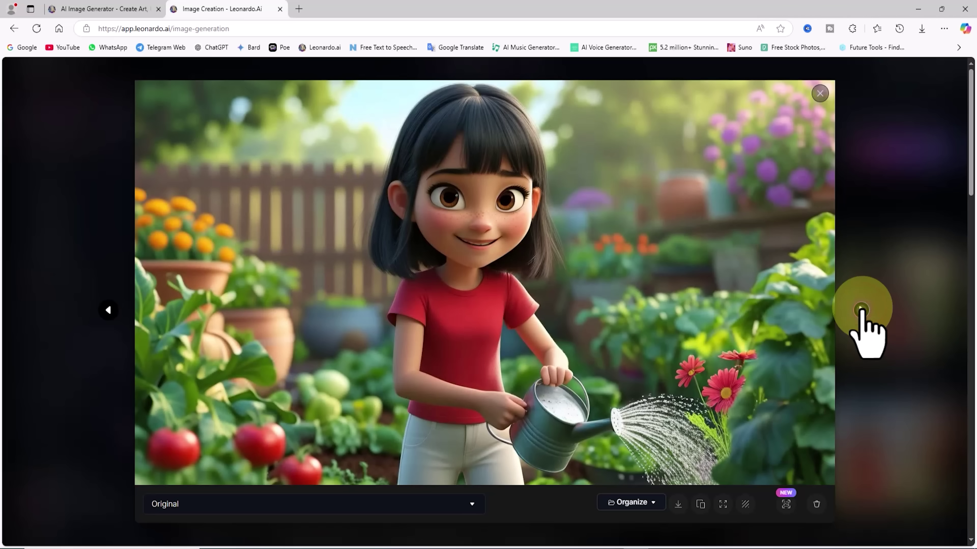
click(861, 310)
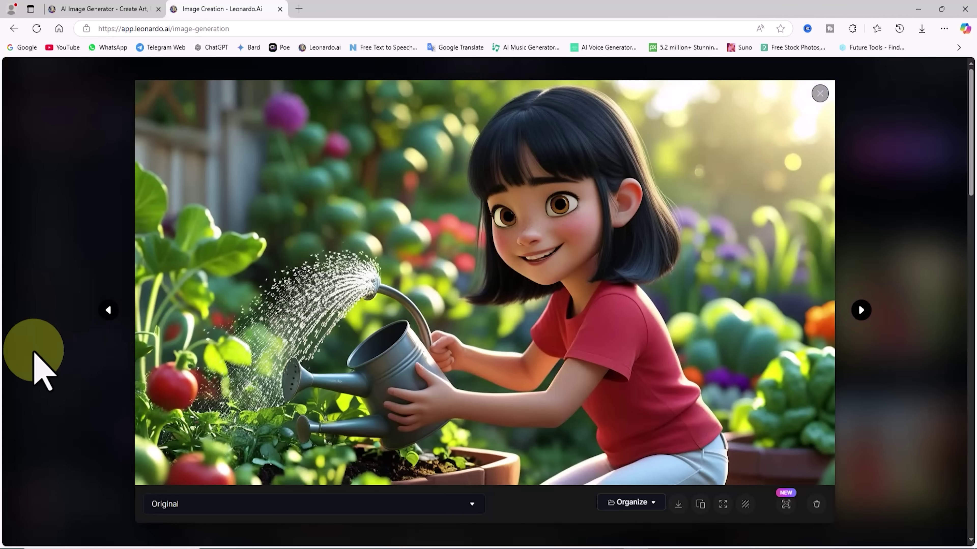
click(106, 311)
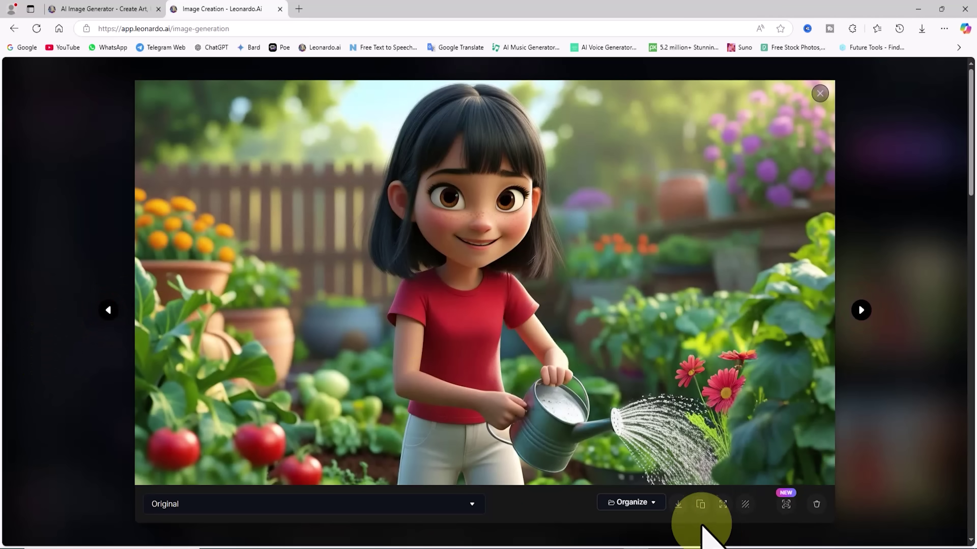
click(679, 503)
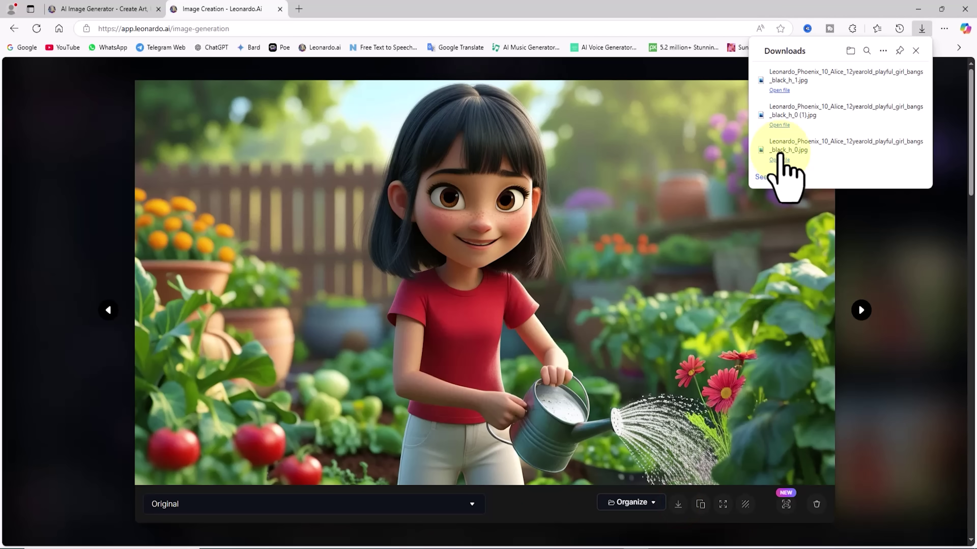
Step: Open the downloaded Scene 3 image to inspect it up close, and close both the viewer and the enlarged view
click(821, 77)
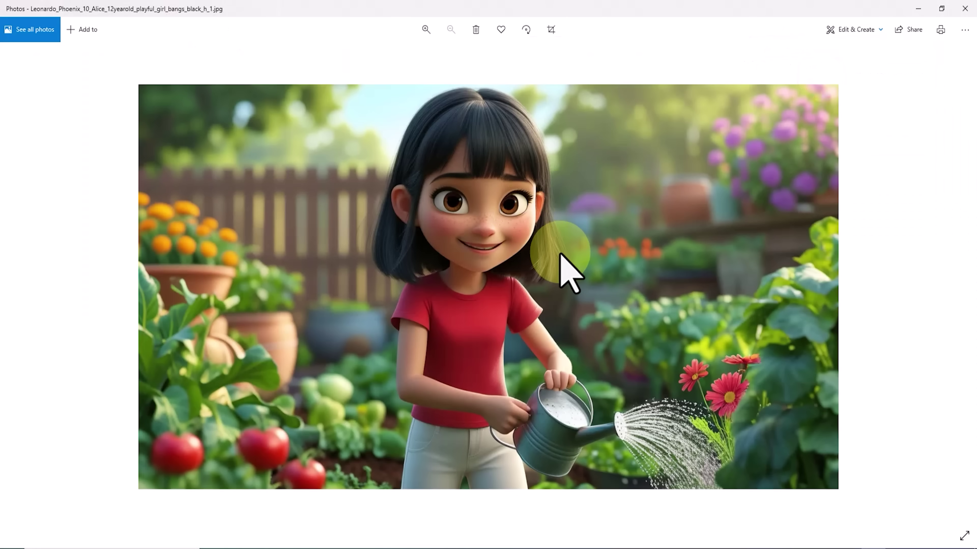
scroll(569, 269, up, 4)
scroll(573, 226, down, 4)
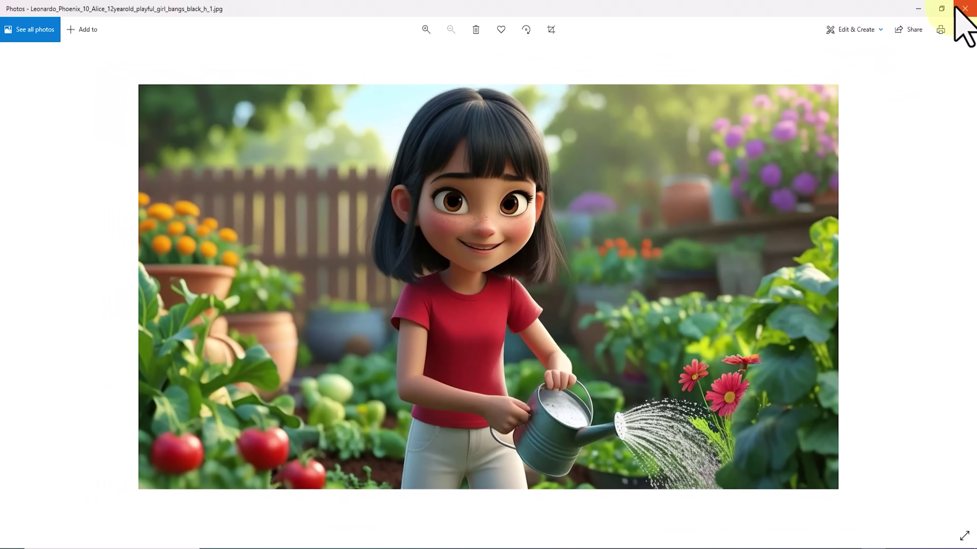
click(964, 8)
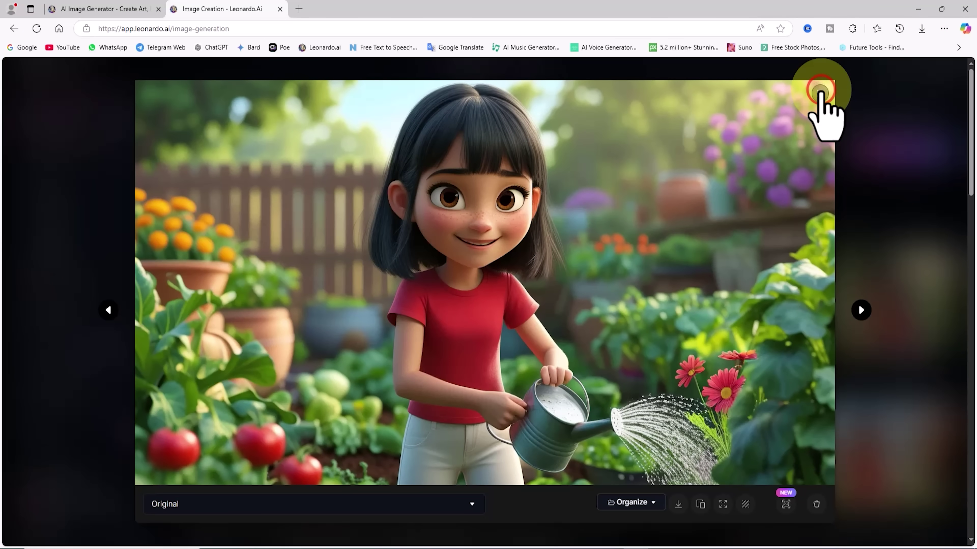
click(820, 91)
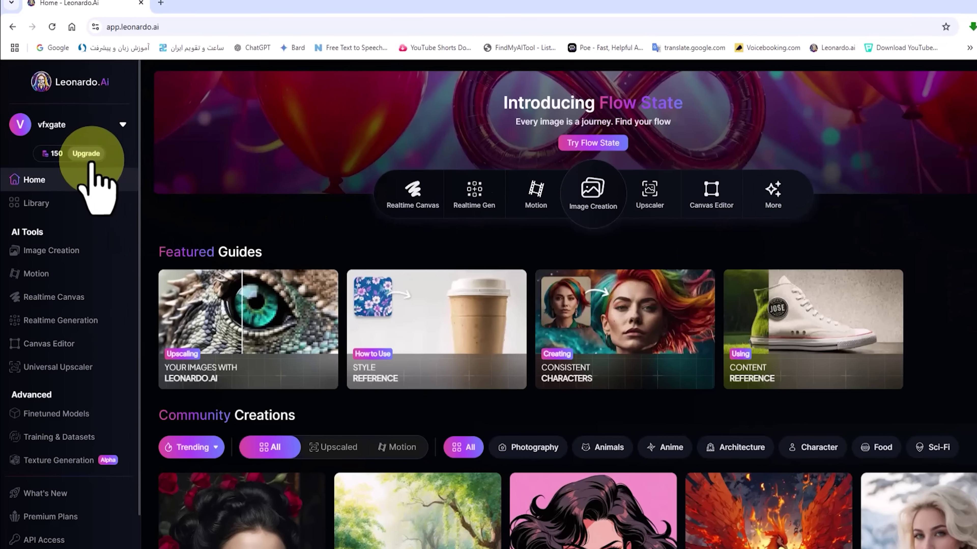
Step: Open the Leonardo.Ai upgrade page from the account's token details and review the features of the subscription plans
mouse_move(85, 160)
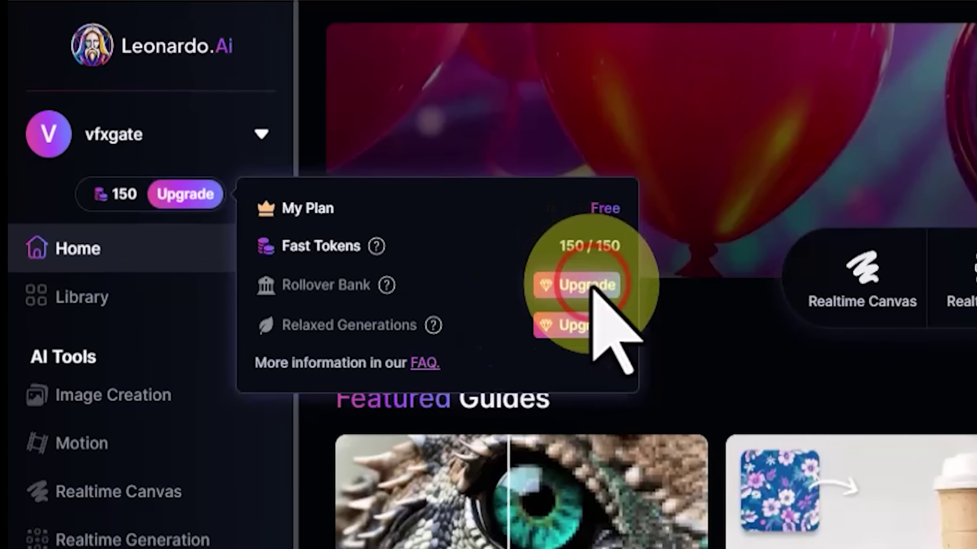
click(590, 287)
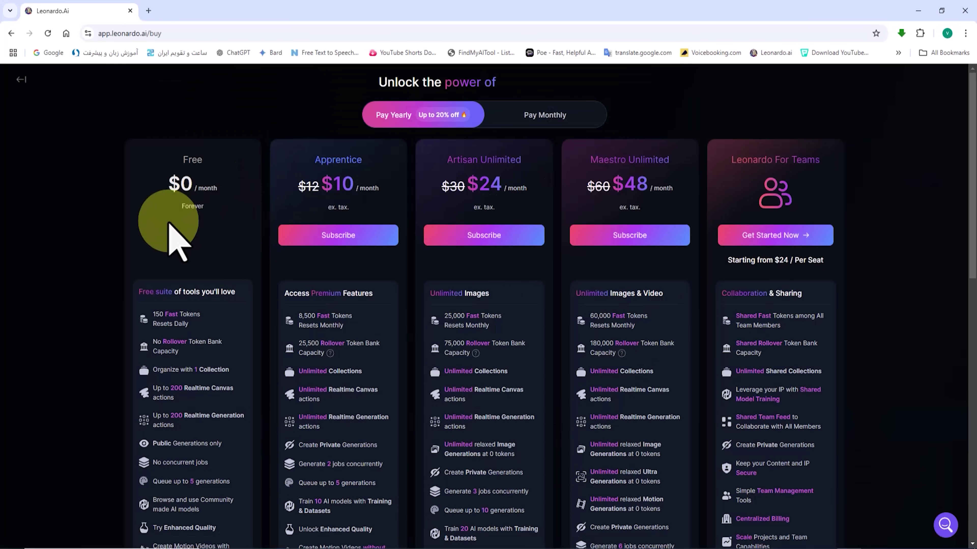
scroll(168, 222, down, 3)
scroll(168, 222, up, 3)
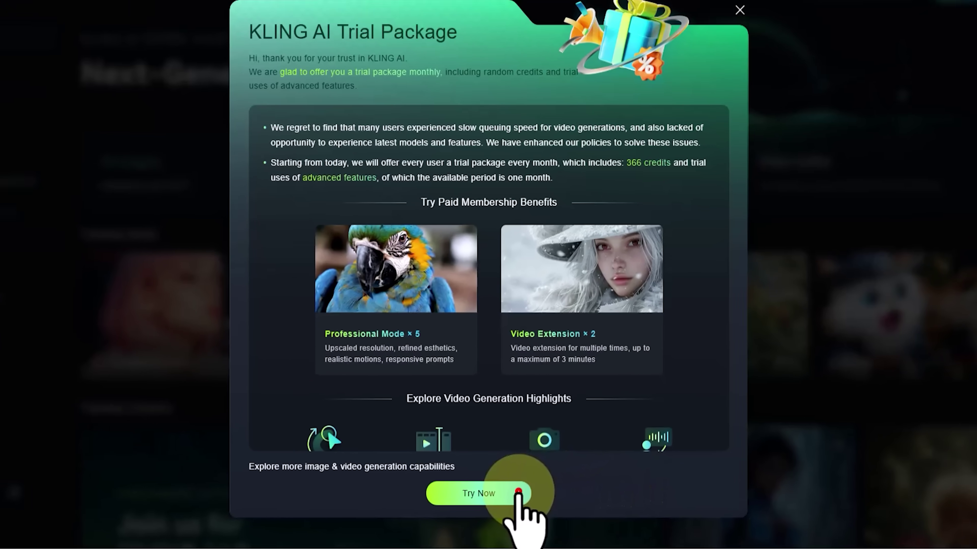
Step: In KLING AI, accept the trial package offer, start a free account sign-up, and complete the puzzle security verification
click(527, 481)
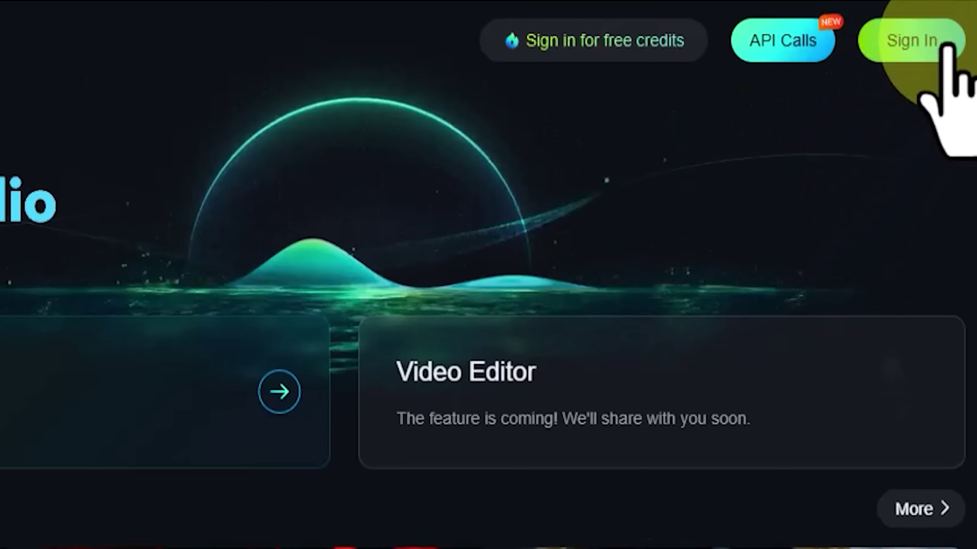
click(945, 46)
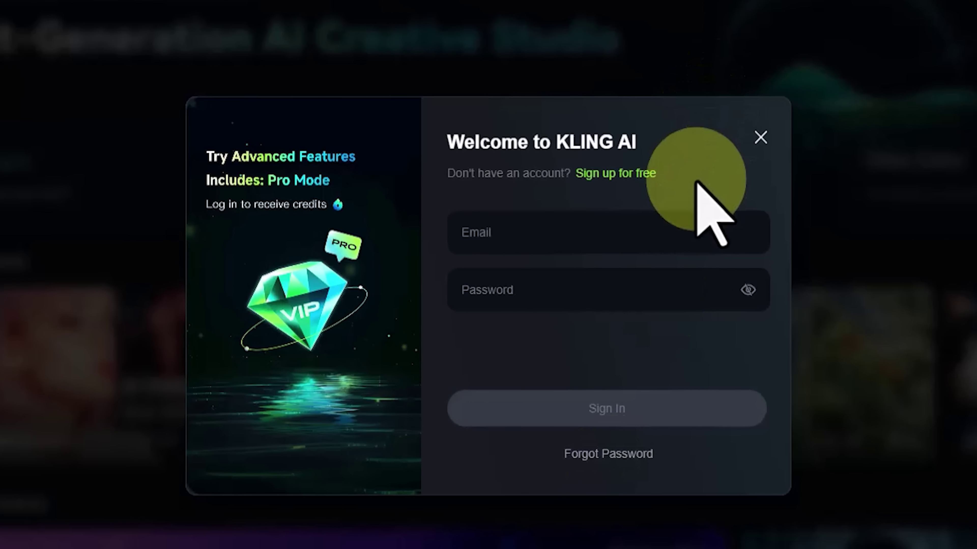
click(645, 172)
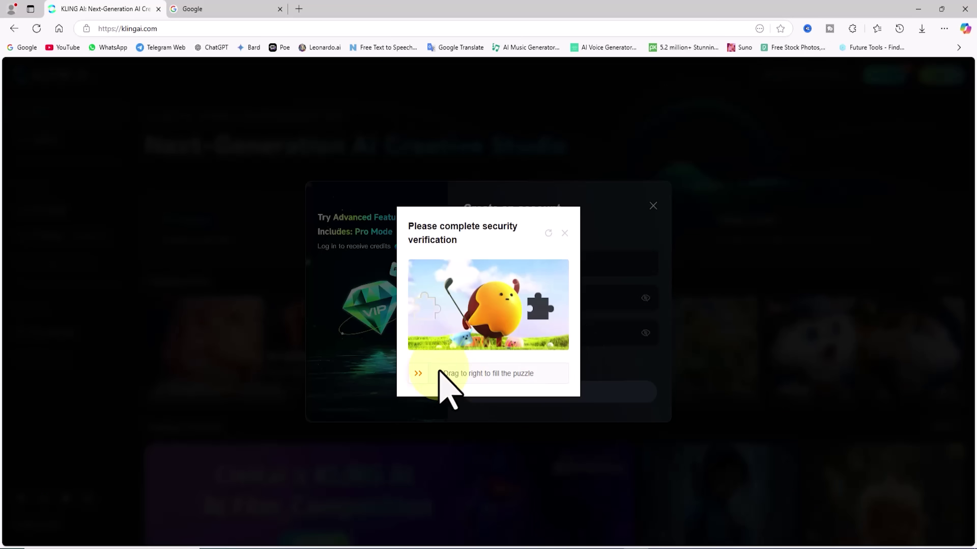
drag(420, 377, 552, 407)
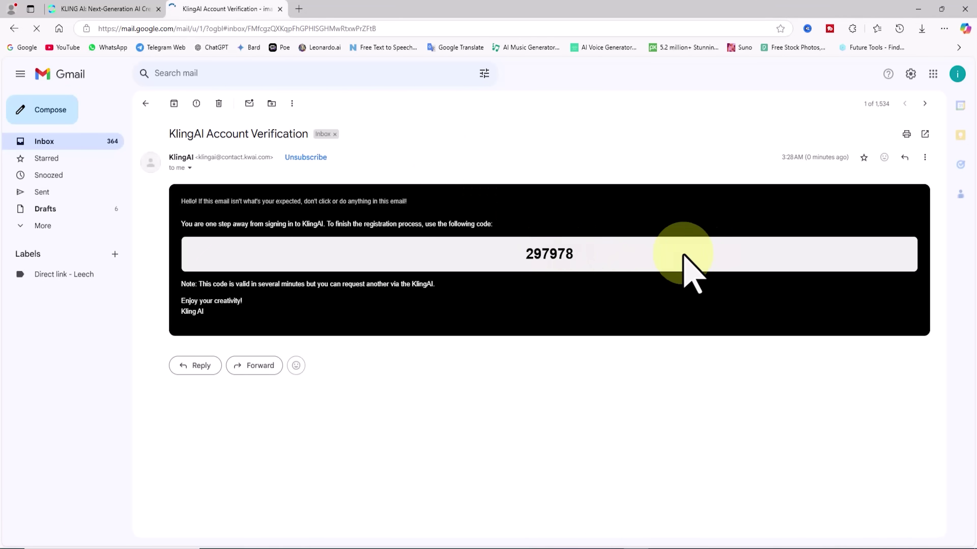
Step: Copy the verification code from the KlingAI email and submit the password reset form with the code and new account password
double_click(556, 252)
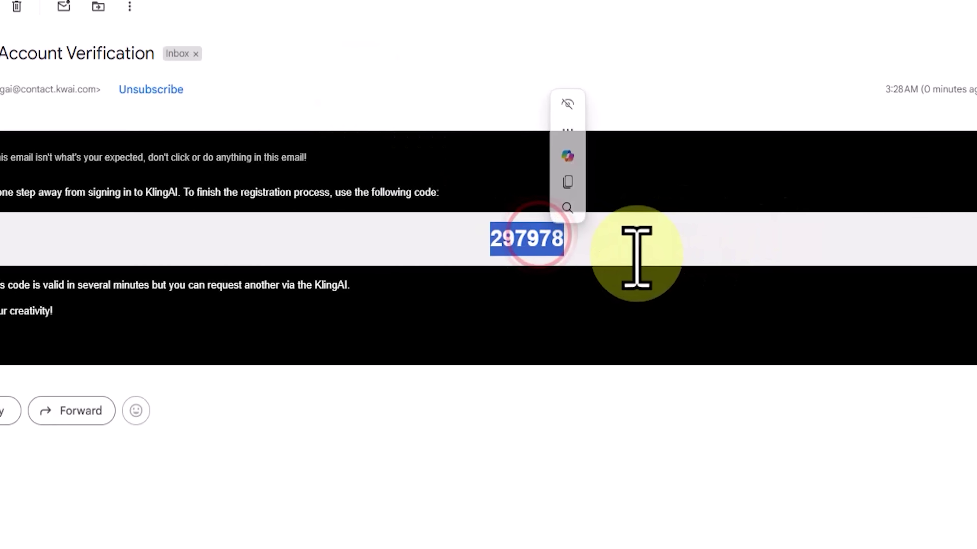
right_click(531, 241)
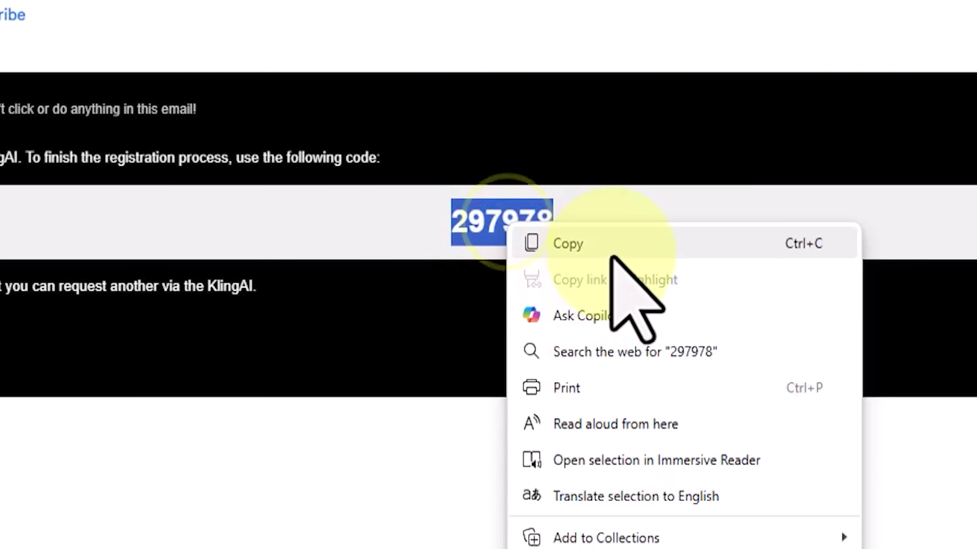
click(615, 250)
click(602, 220)
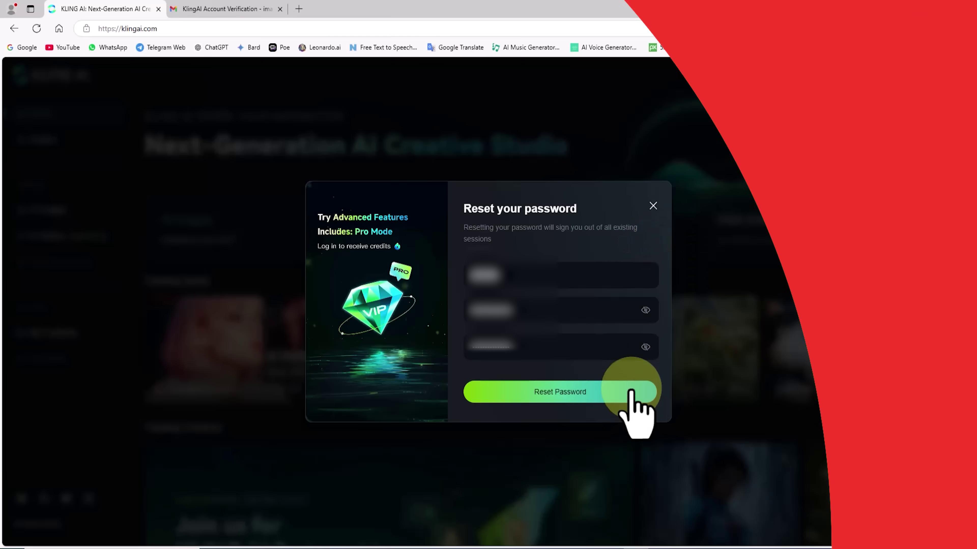
click(631, 389)
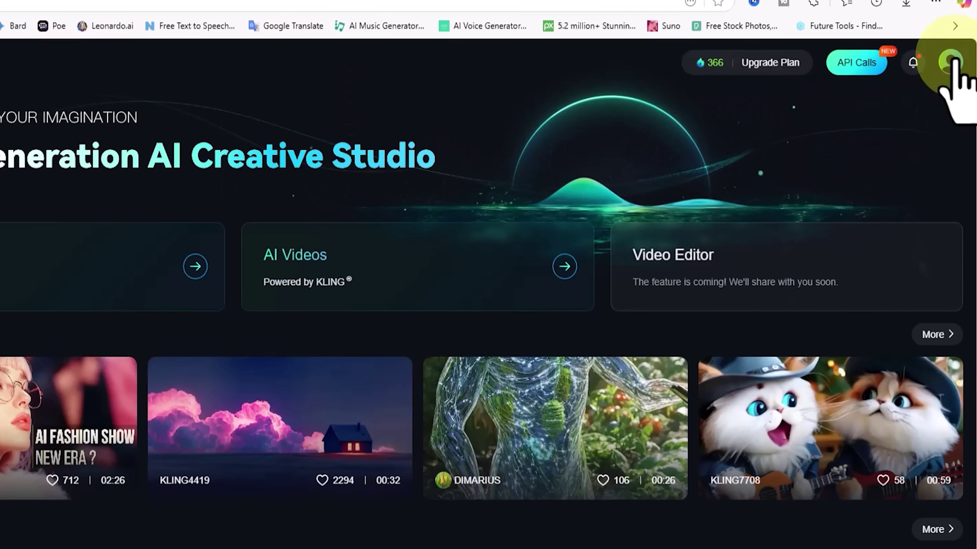
Step: Check the KLING AI account icon and open the AI Videos workspace
click(955, 74)
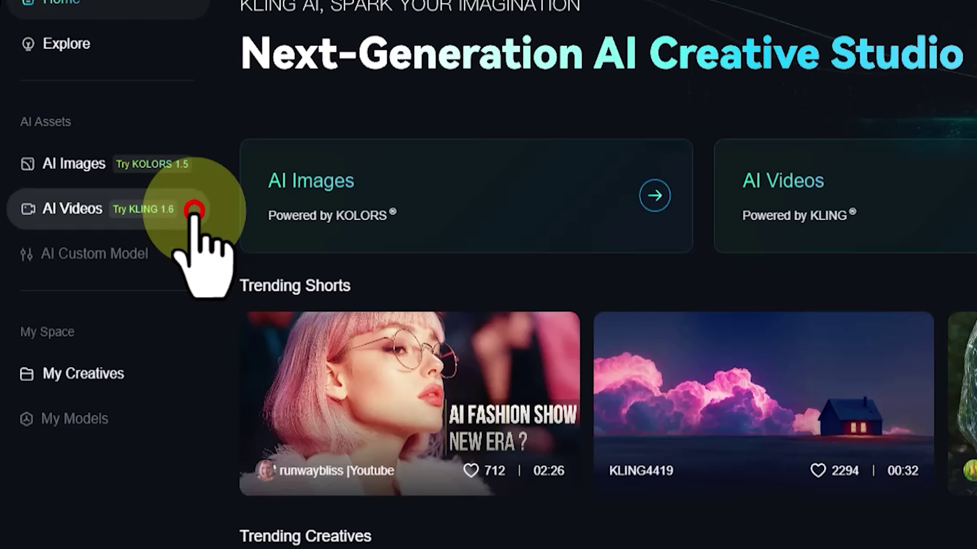
click(194, 211)
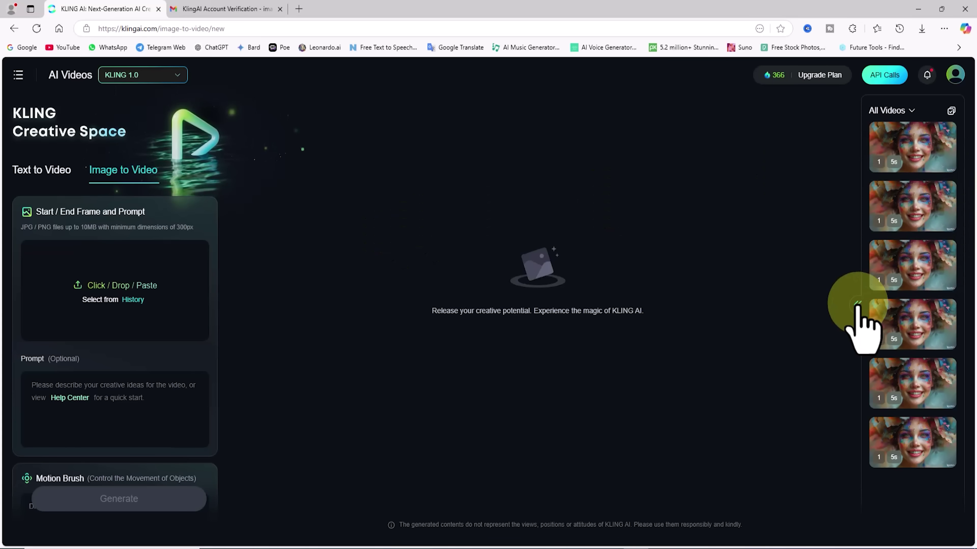
Step: Review the expanded list of generated videos and the Text to Video settings, then return to Image to Video
click(857, 304)
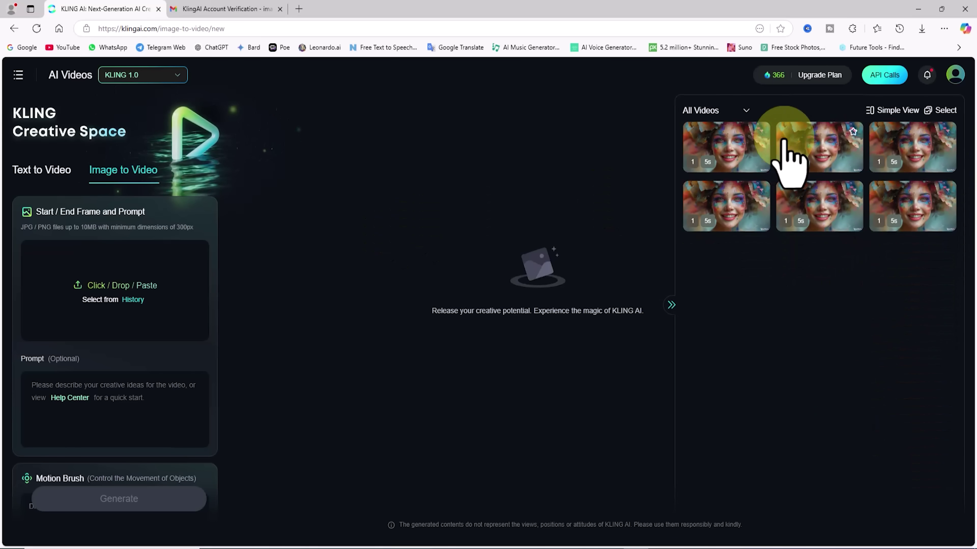
click(674, 306)
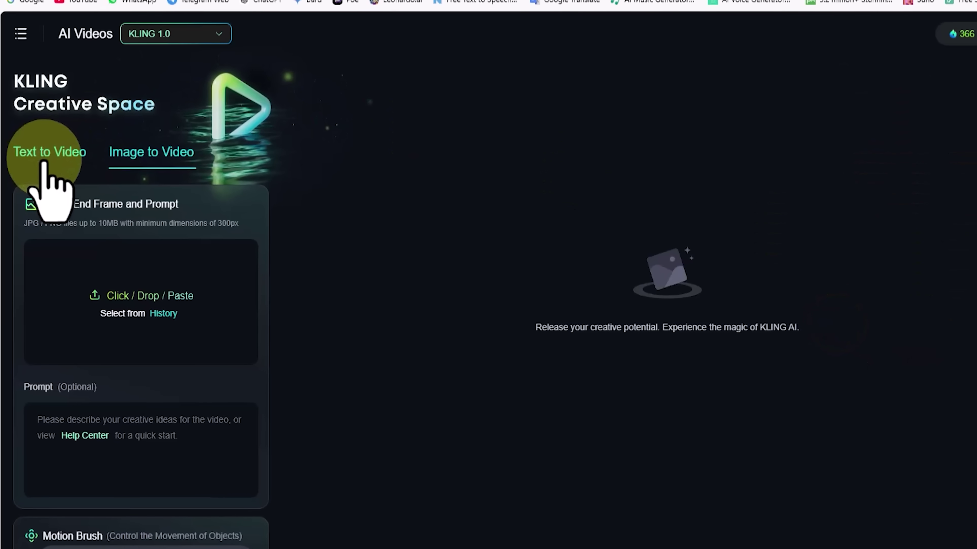
click(47, 152)
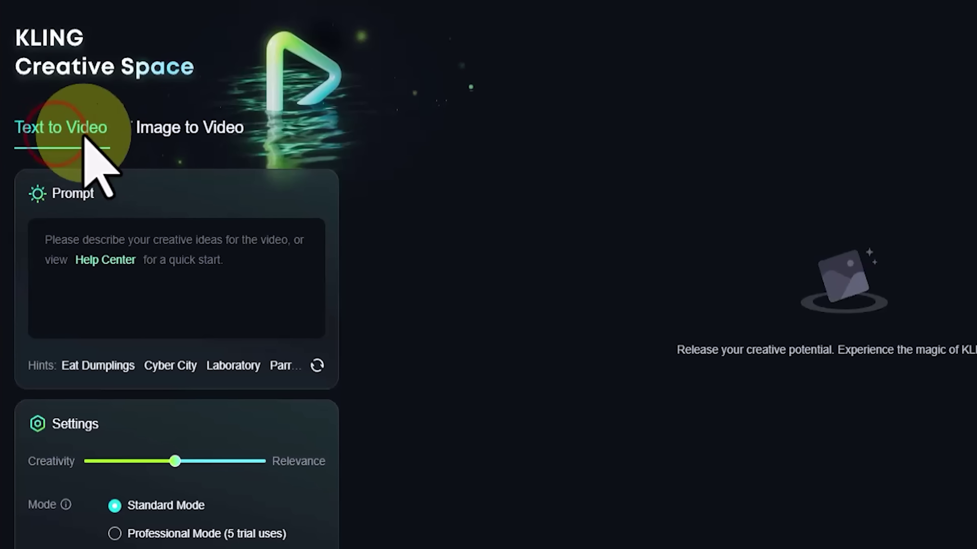
click(204, 129)
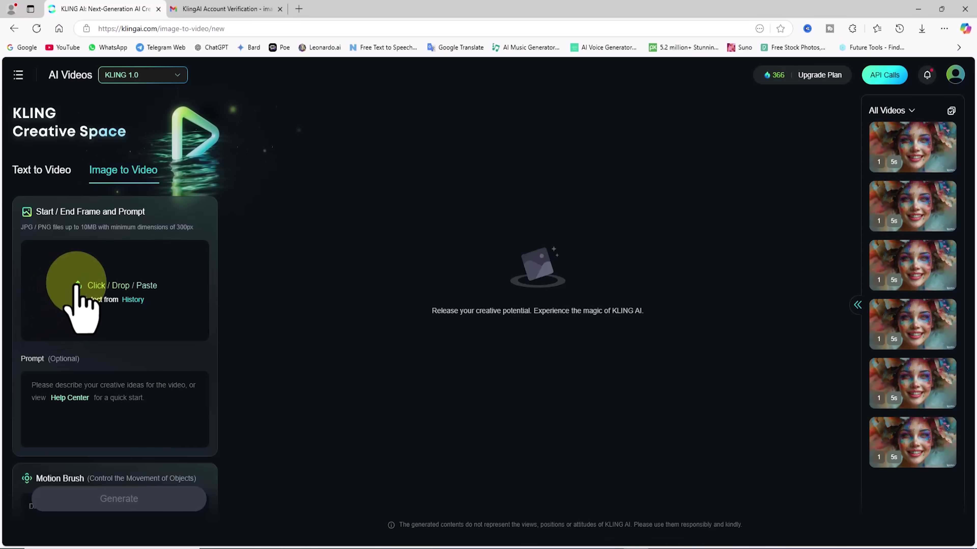
Step: Upload Leonardo_Phoenix_10_Alice_12yearold_playful_girl_bangs_black_h_0.jpg as the start frame for the image-to-video clip
click(76, 283)
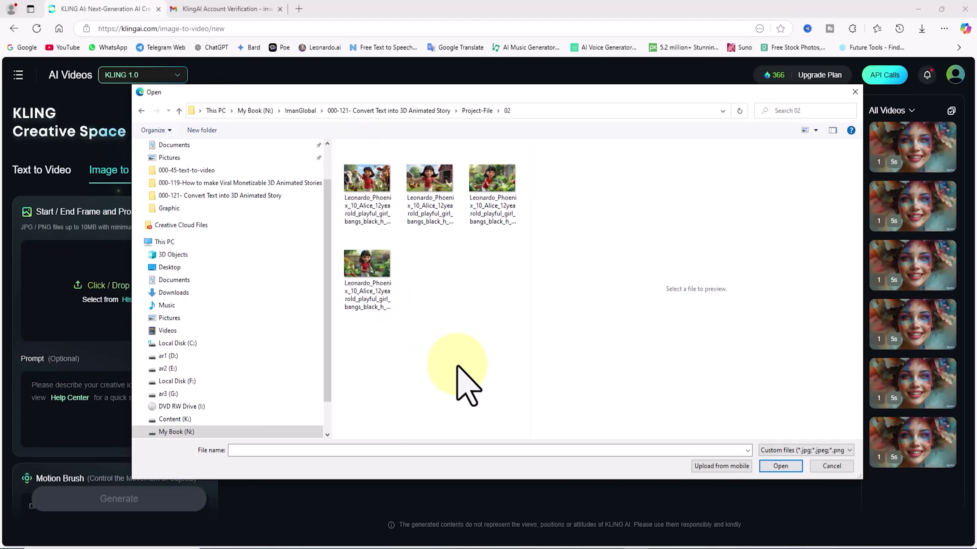
click(421, 168)
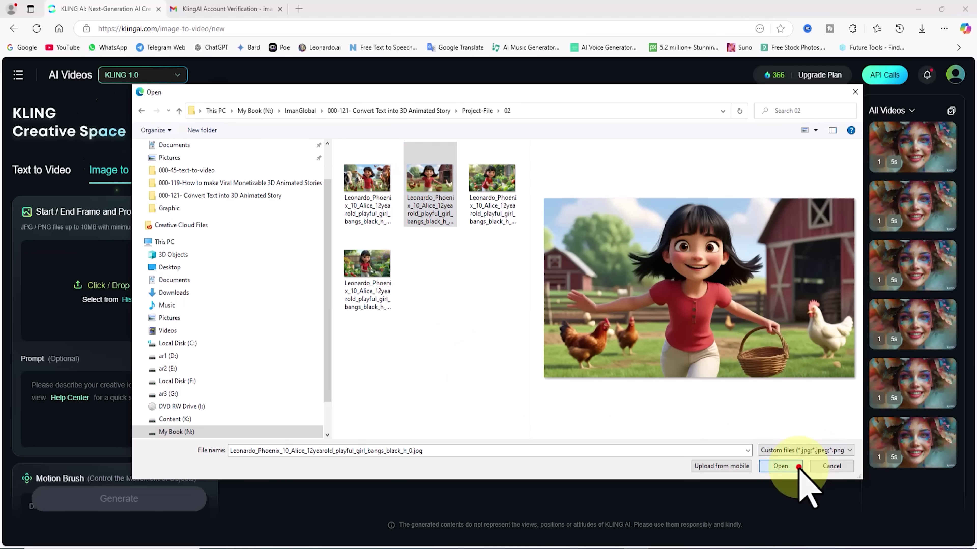
click(781, 465)
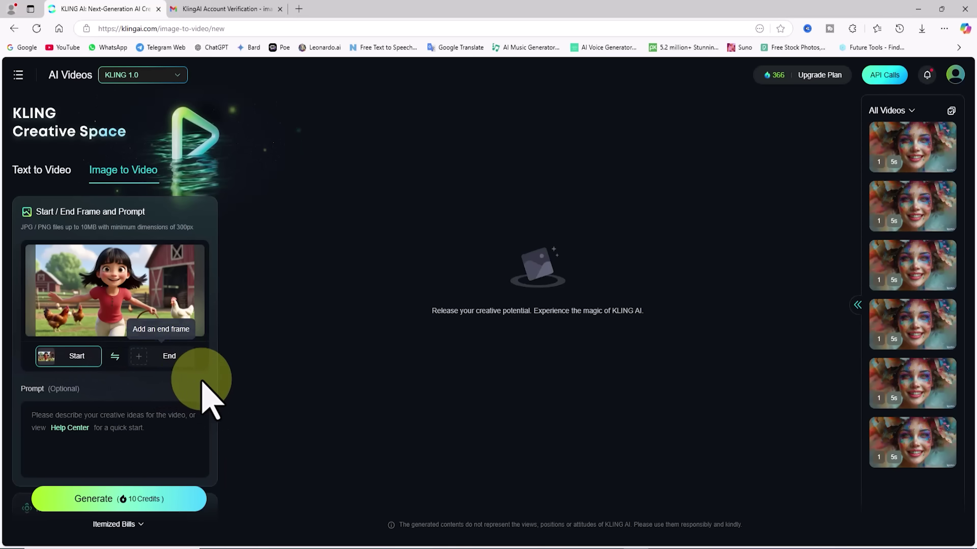
Step: Generate a video from the uploaded Alice image with the prompt left empty and open the finished clip's additional options
scroll(215, 377, down, 3)
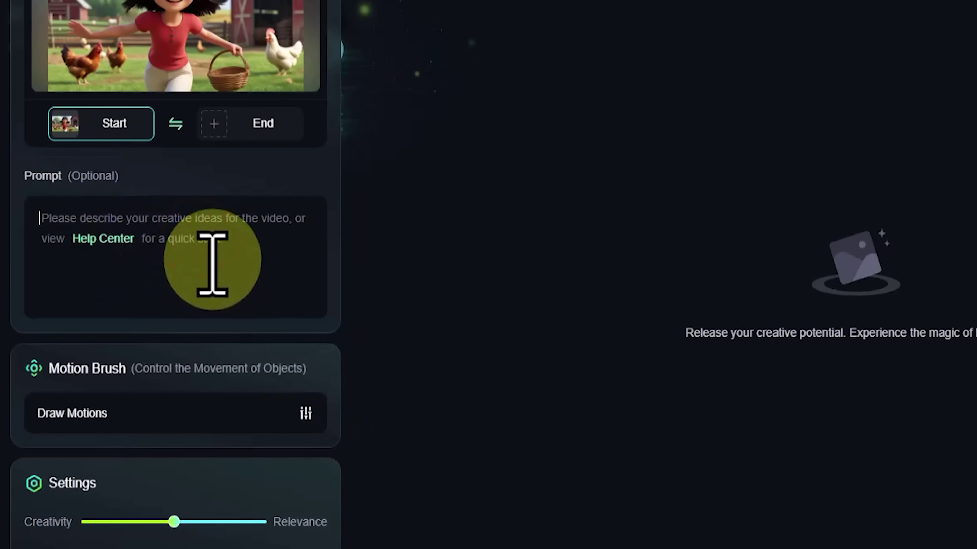
click(168, 266)
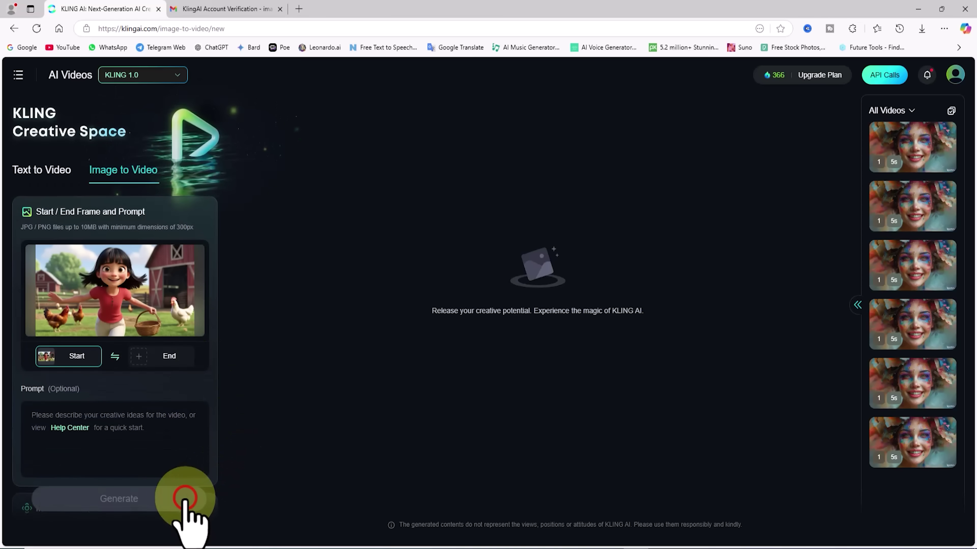
click(185, 501)
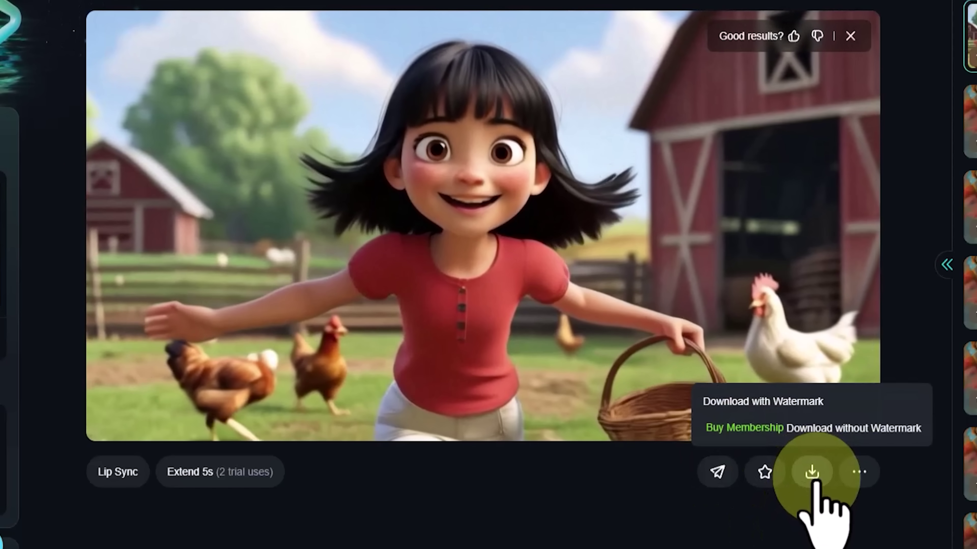
click(858, 473)
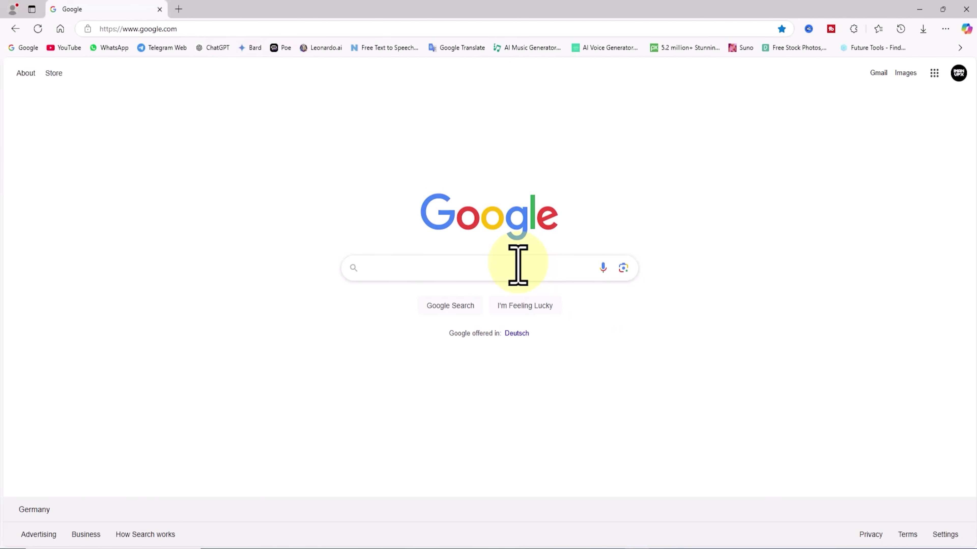
Step: Search Google for "eleven lab ai" and open the ElevenLabs website
click(517, 264)
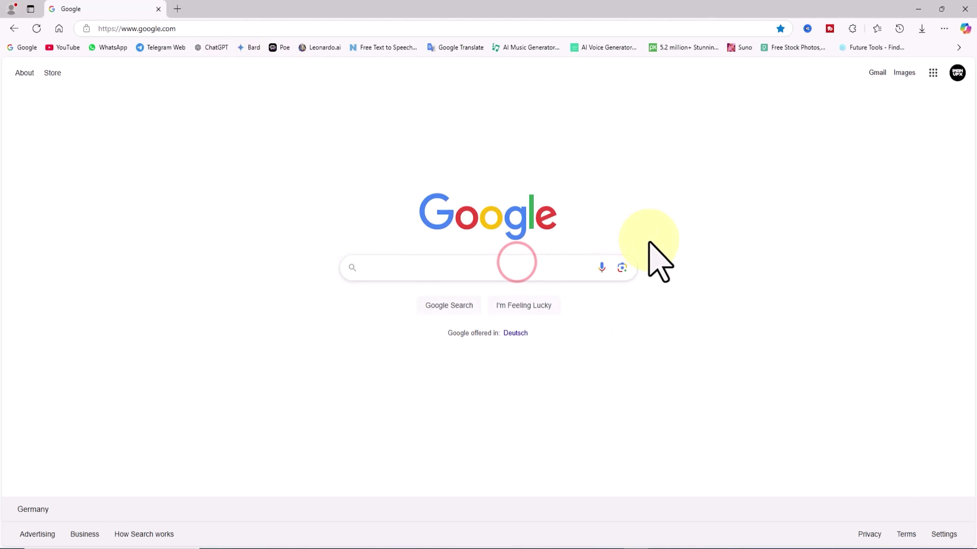
text(eleven lab ai)
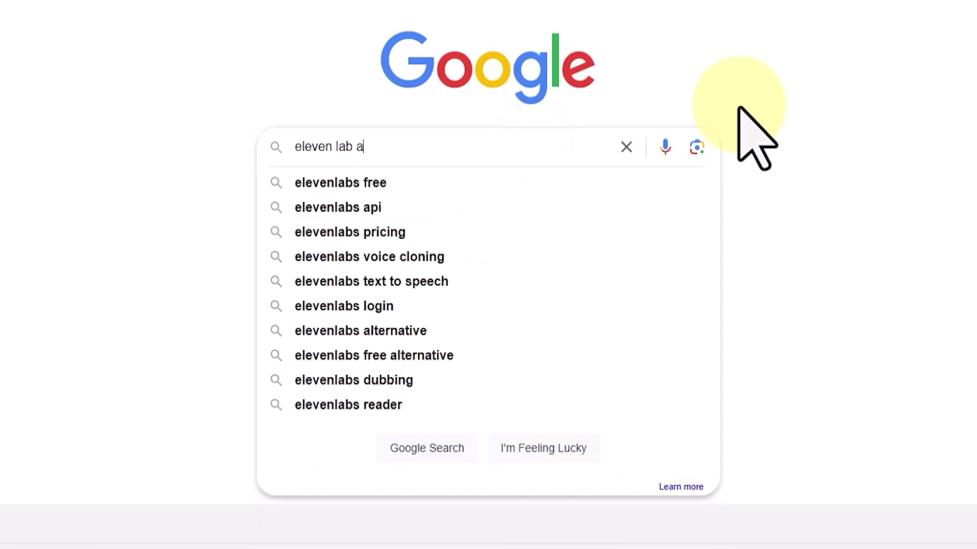
click(445, 462)
scroll(423, 211, down, 5)
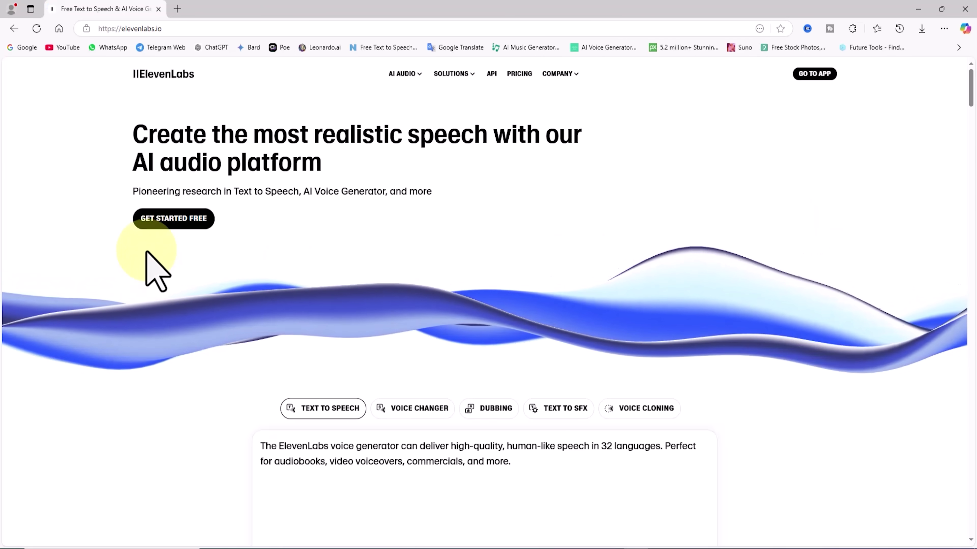
Step: Create a free ElevenLabs account by signing up with a Google account and skip the welcome questions
click(202, 223)
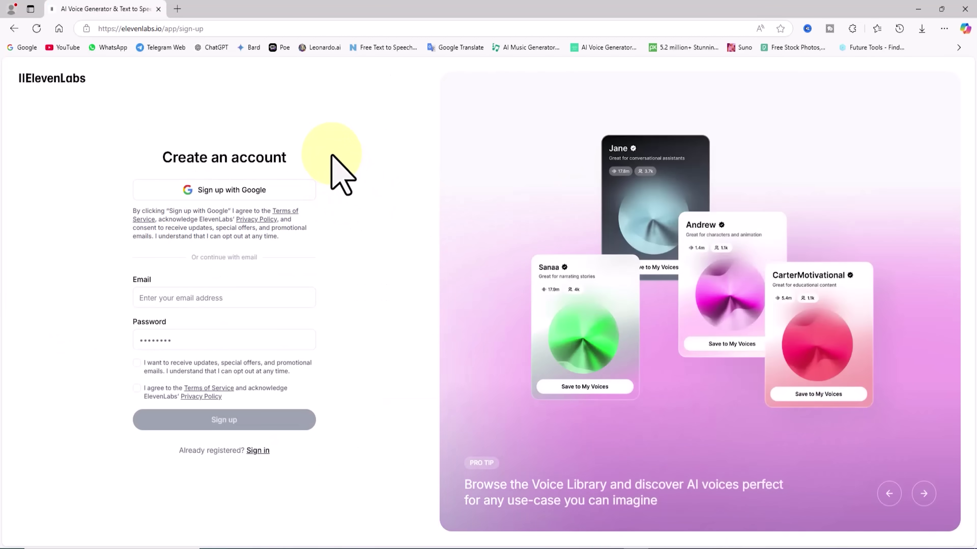
click(294, 186)
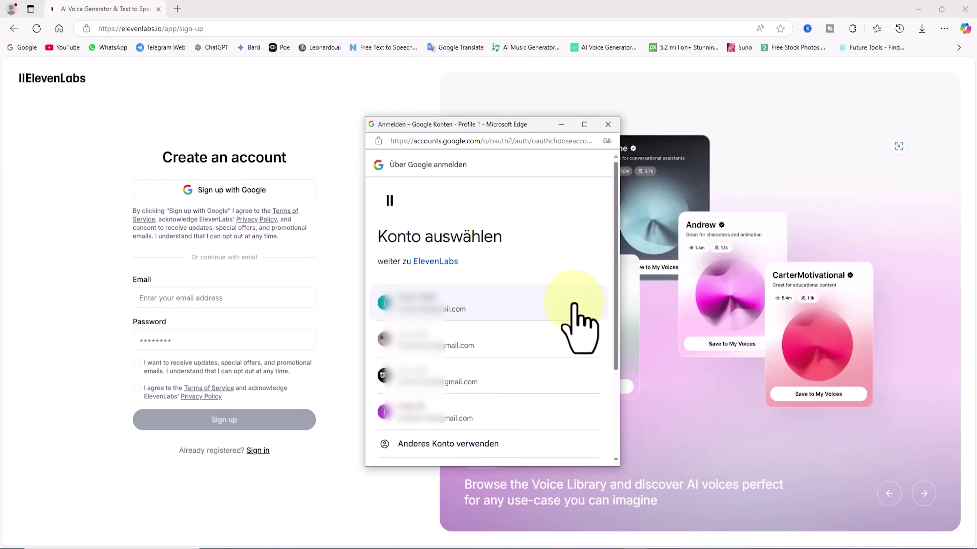
click(574, 301)
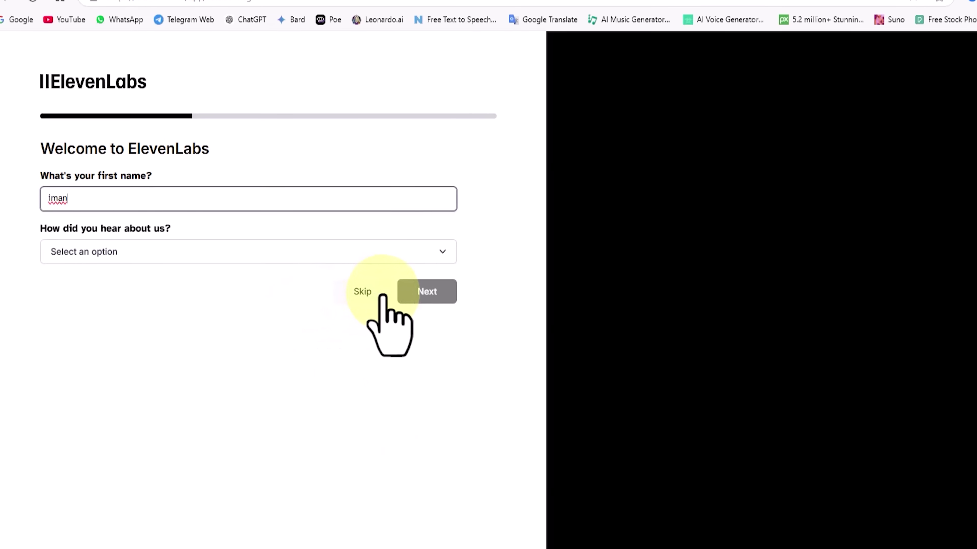
click(331, 274)
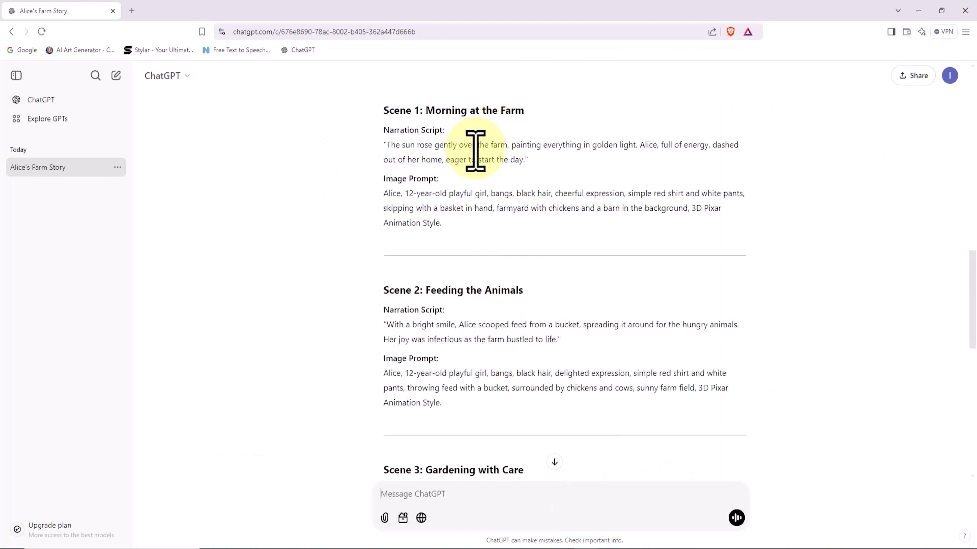
Step: Copy the narration scripts of Scene 1 and Scene 2 from the ChatGPT story into the ElevenLabs Text to Speech editor
triple_click(476, 146)
right_click(506, 163)
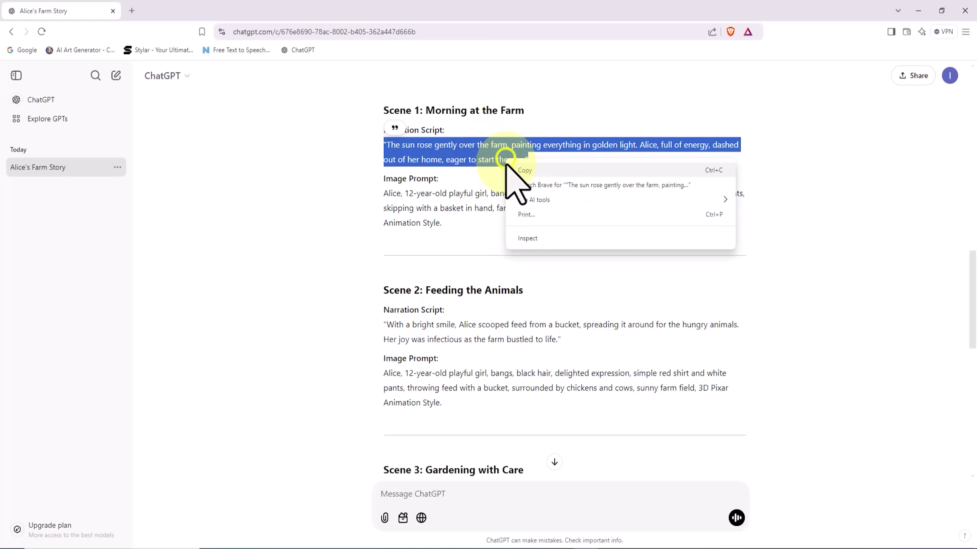
click(529, 170)
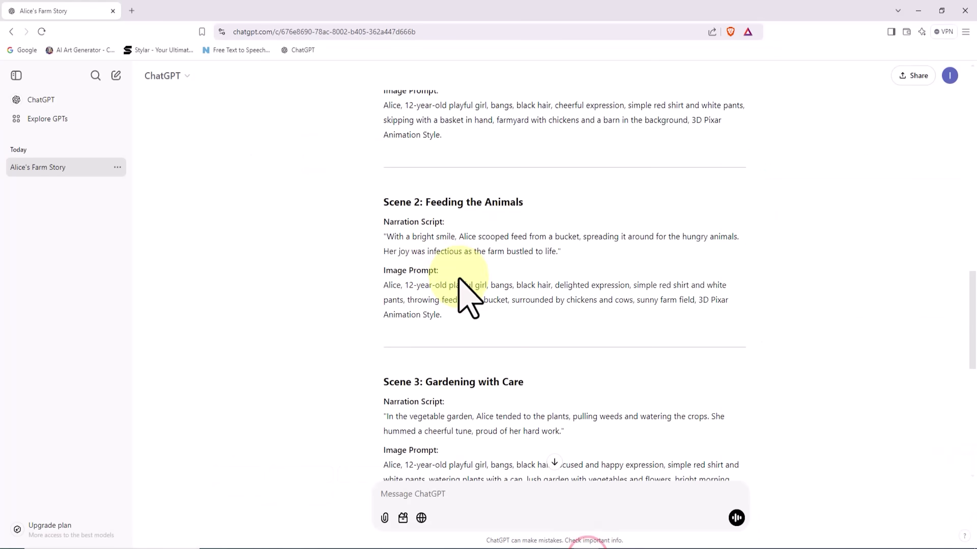
triple_click(458, 247)
right_click(462, 262)
click(344, 277)
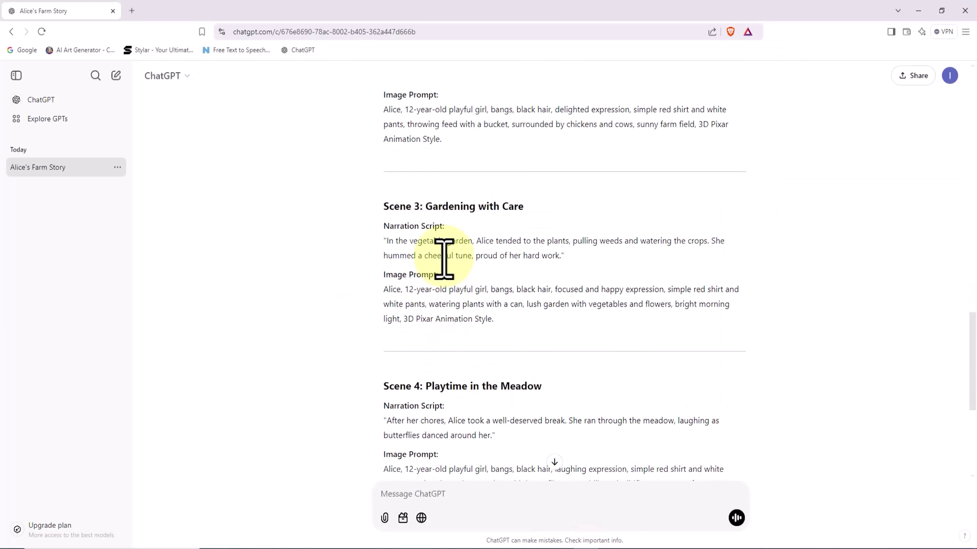
Step: Add the narration scripts of Scenes 3, 4 and 5 from ChatGPT to the ElevenLabs Text to Speech text
triple_click(443, 258)
right_click(479, 279)
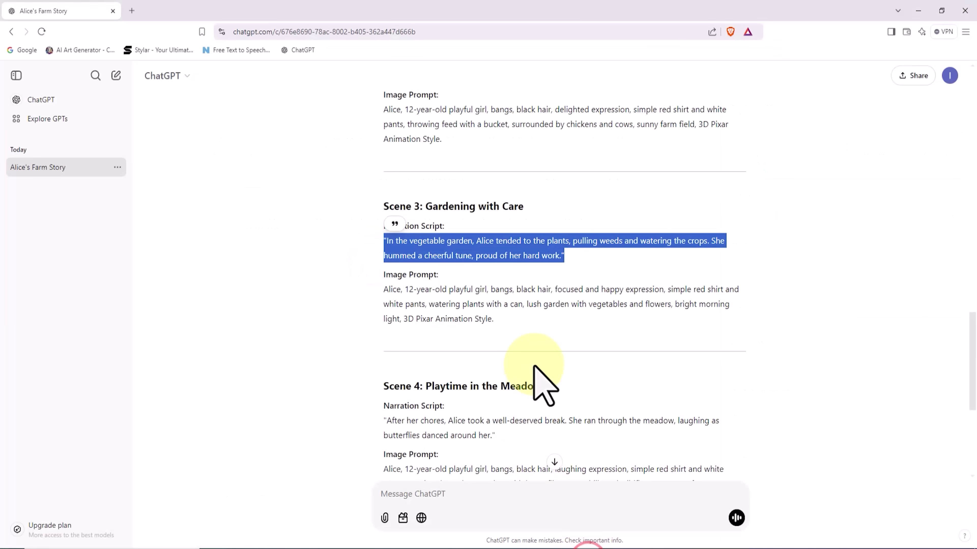
scroll(534, 381, down, 5)
triple_click(447, 245)
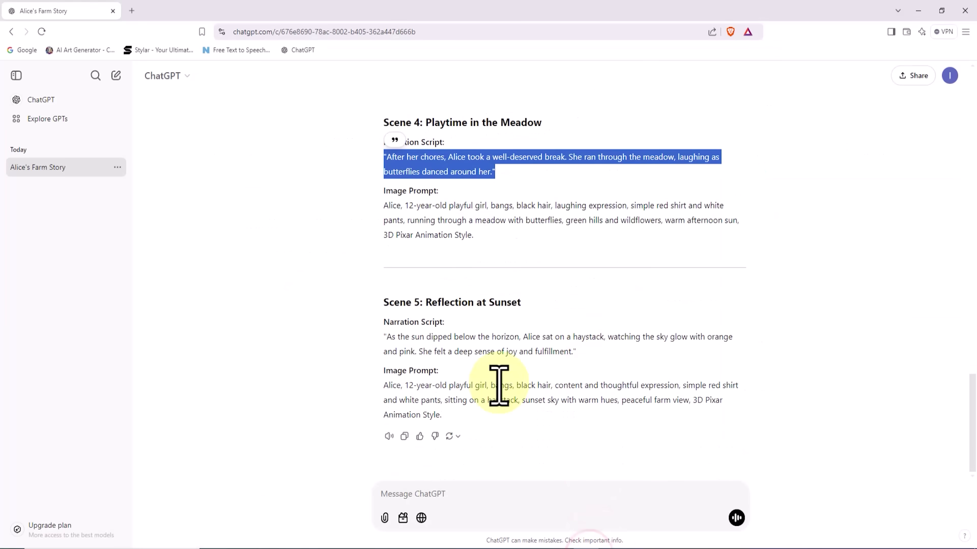
triple_click(540, 343)
right_click(541, 345)
click(554, 354)
key(ctrl+v)
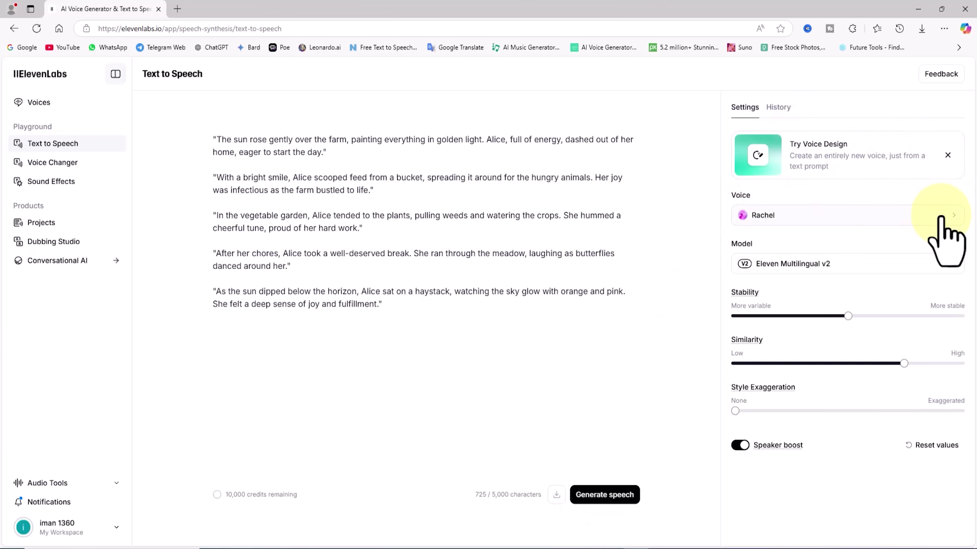
Step: Browse the available narration voices in ElevenLabs and return to the speech settings
click(952, 213)
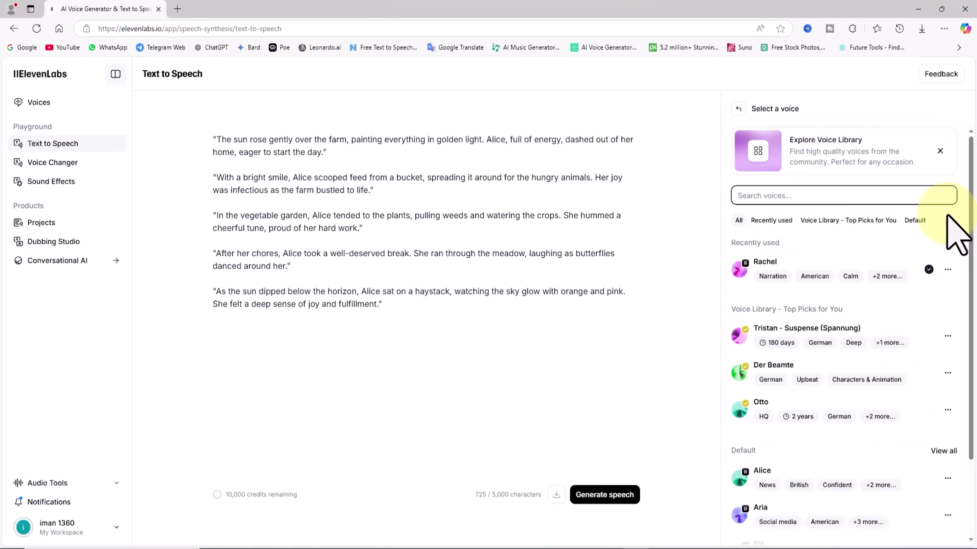
scroll(782, 325, down, 2)
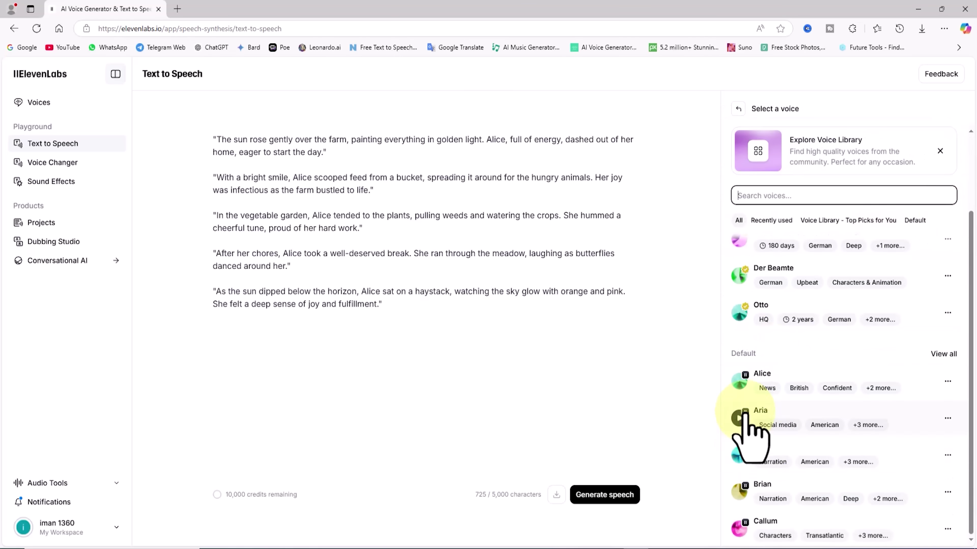
scroll(838, 280, up, 2)
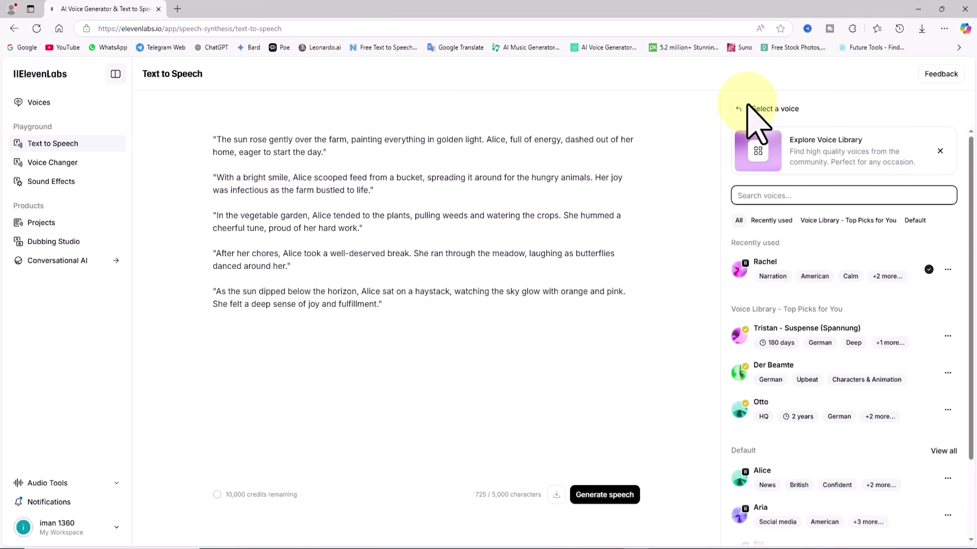
click(736, 108)
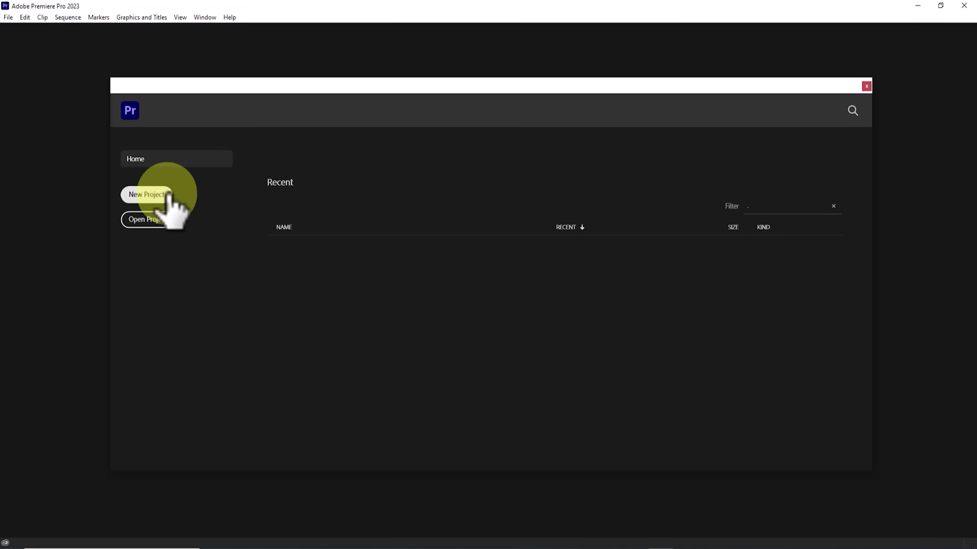
Step: In Adobe Premiere Pro, create a new project named ImanGlobal in the story's Project-File folder
click(168, 194)
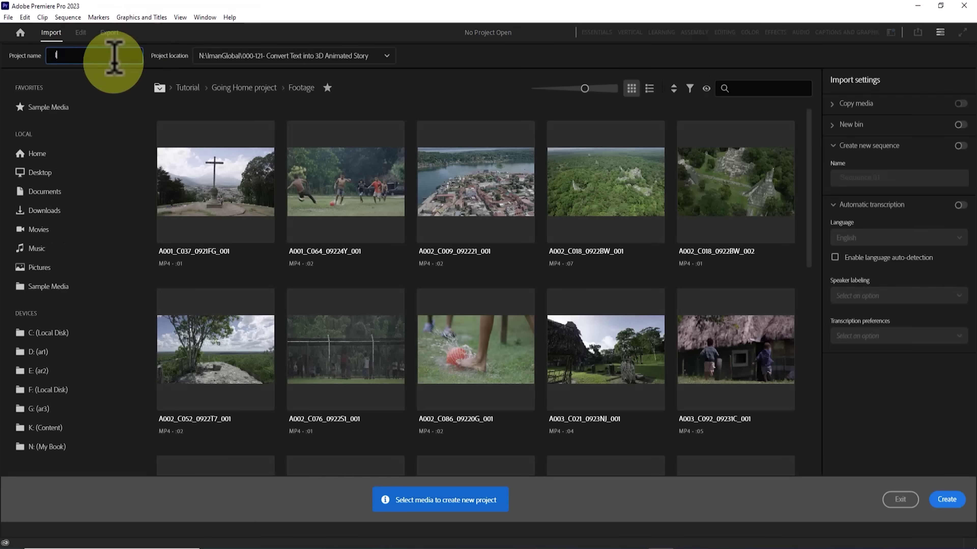
text(Iman)
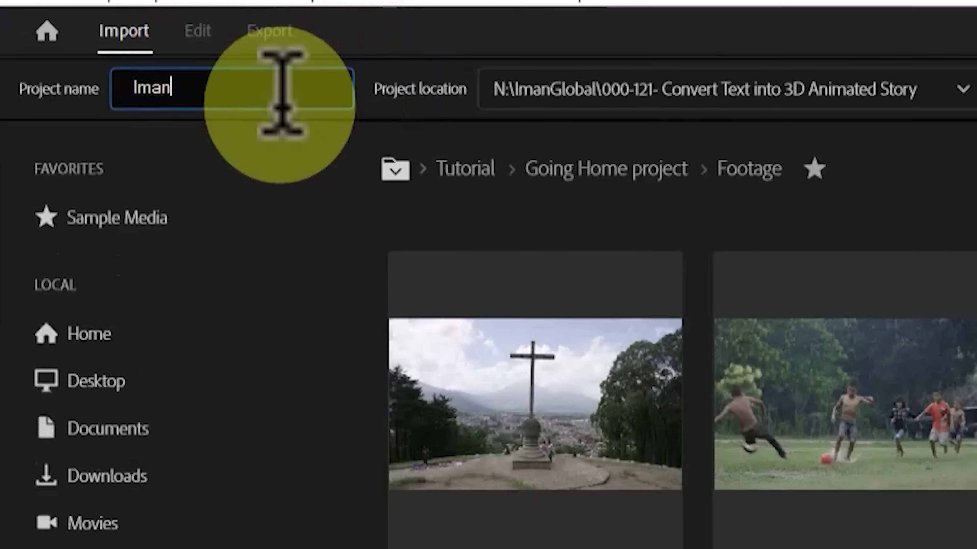
text(Global)
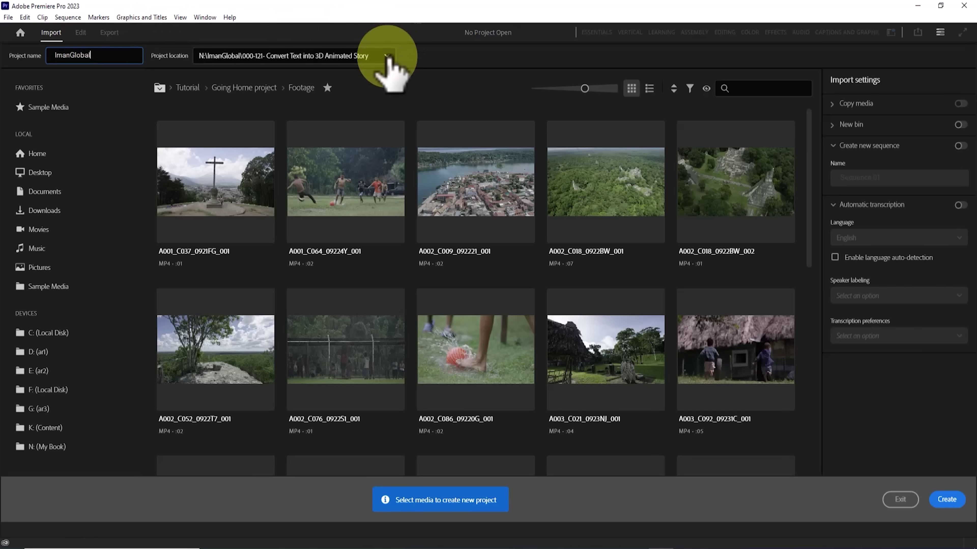
click(386, 56)
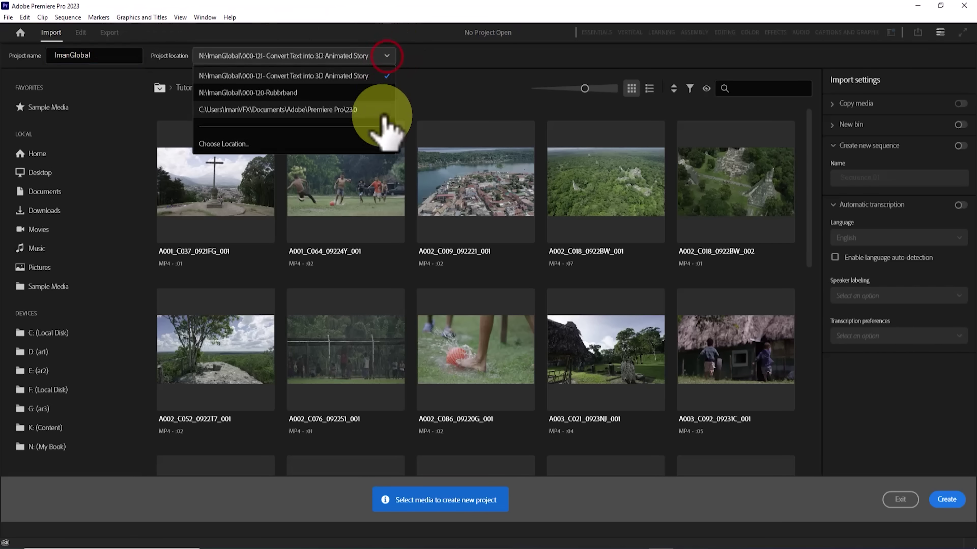
click(381, 145)
click(738, 423)
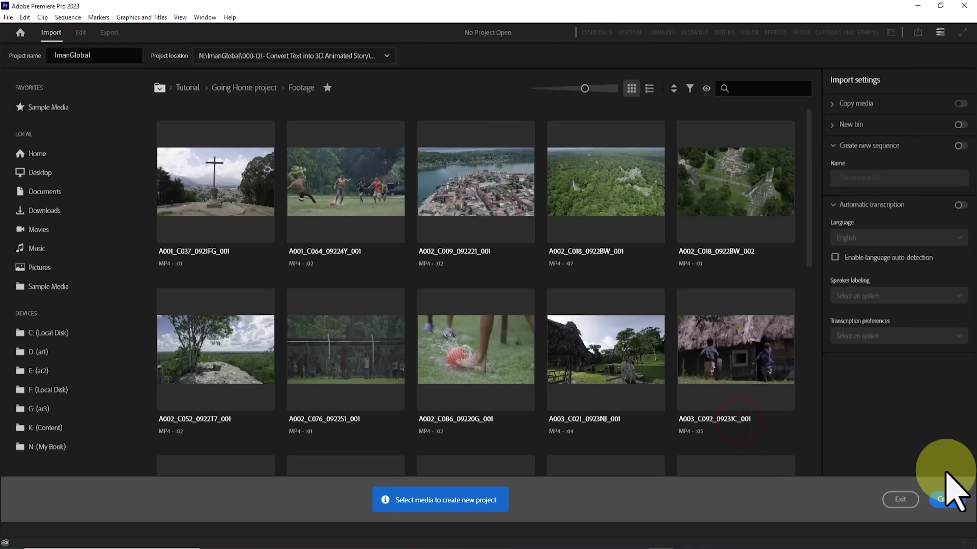
click(961, 499)
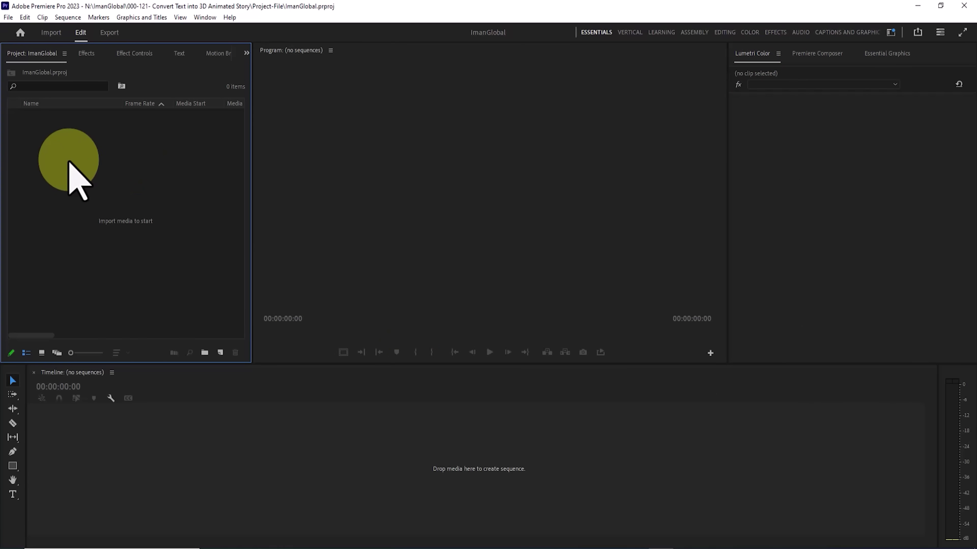
Step: Import the six video clips 01-ImanGlobal (1).mp4 through (6).mp4 from the 04 folder into the project
right_click(64, 158)
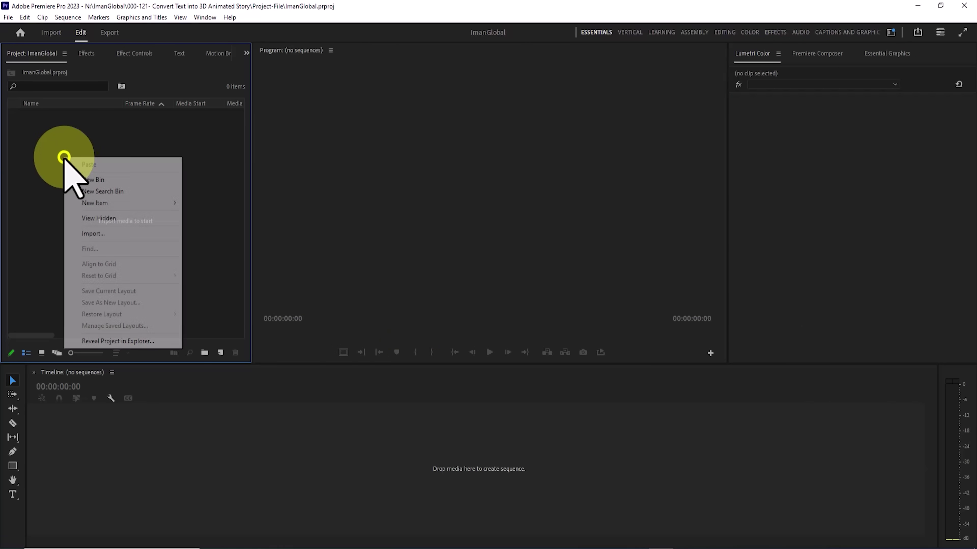
click(121, 233)
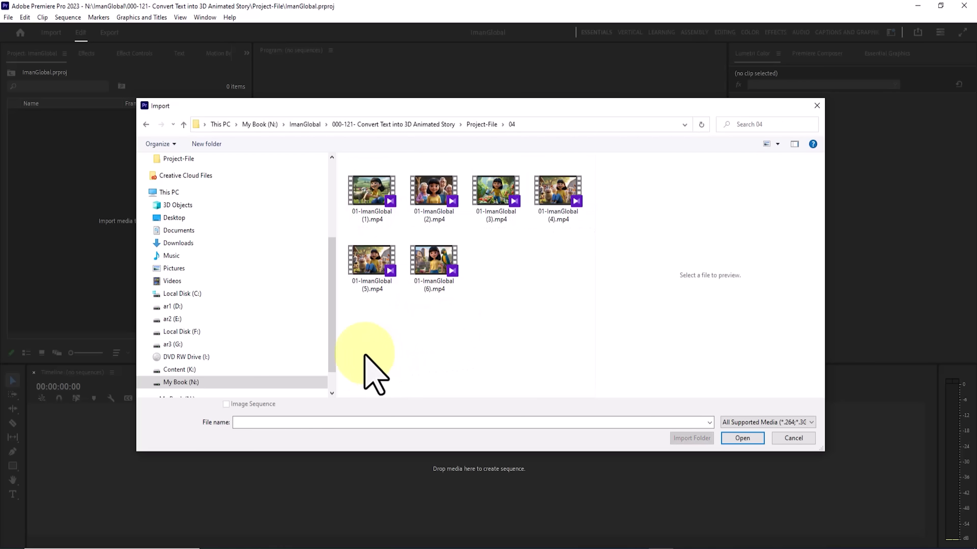
drag(354, 345, 566, 200)
click(742, 438)
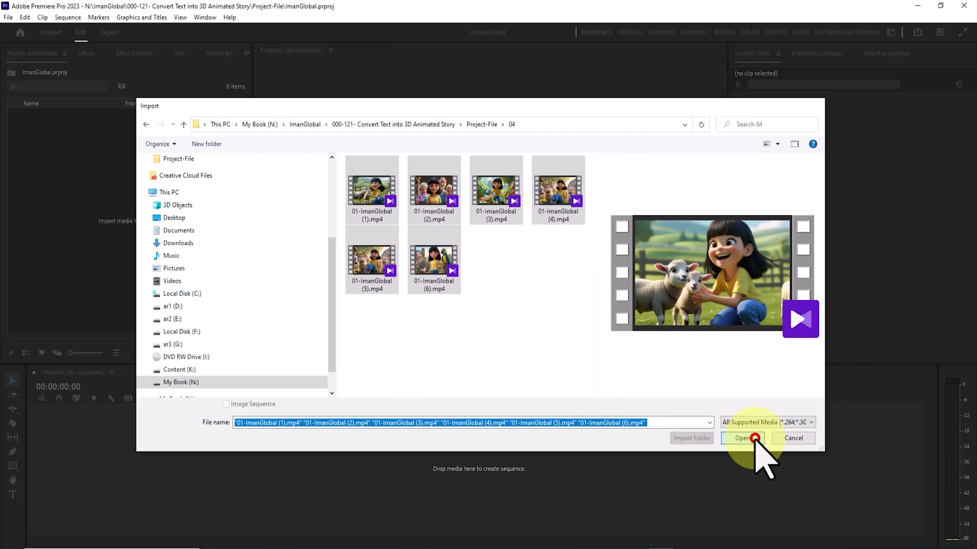
Step: Import the four narration files 01-ImanGlobal (1).m4a through (4).m4a into the project
right_click(144, 234)
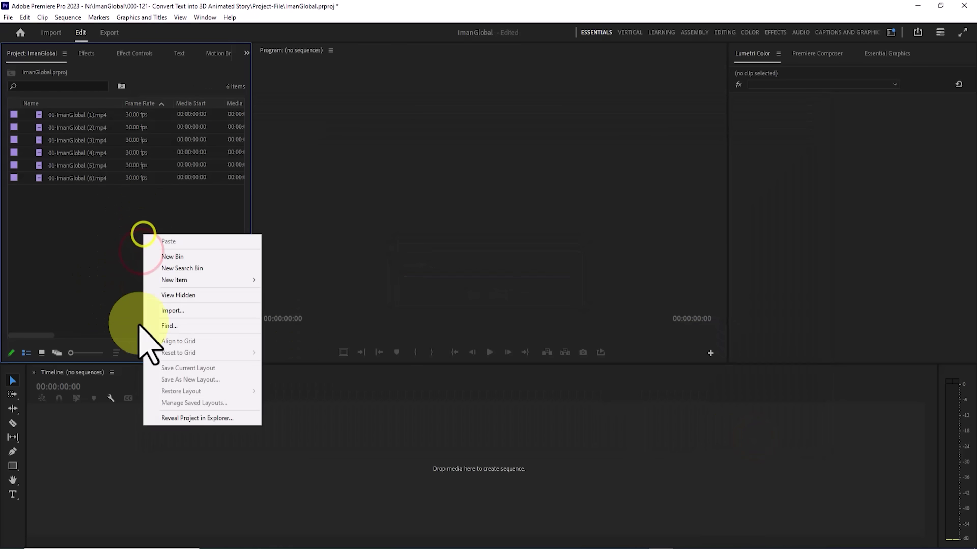
click(173, 311)
drag(479, 273, 381, 154)
click(742, 438)
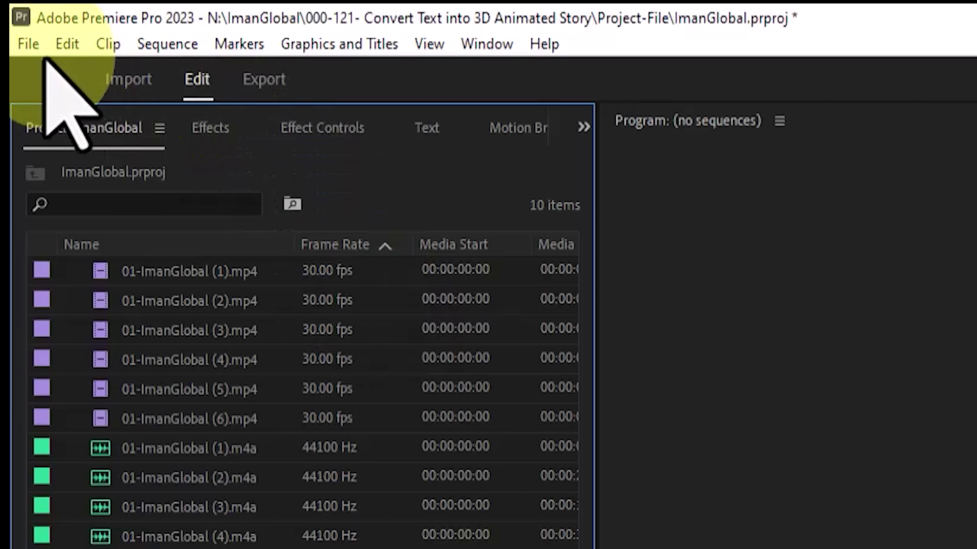
Step: Create a new sequence named ImanGlobal-01 with the DSLR 1080p30 preset
click(8, 17)
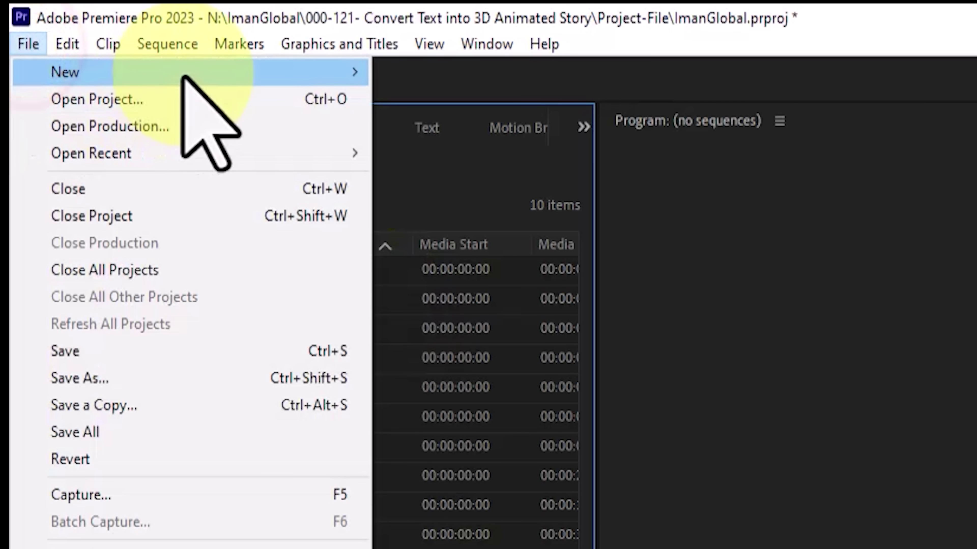
mouse_move(181, 75)
click(530, 124)
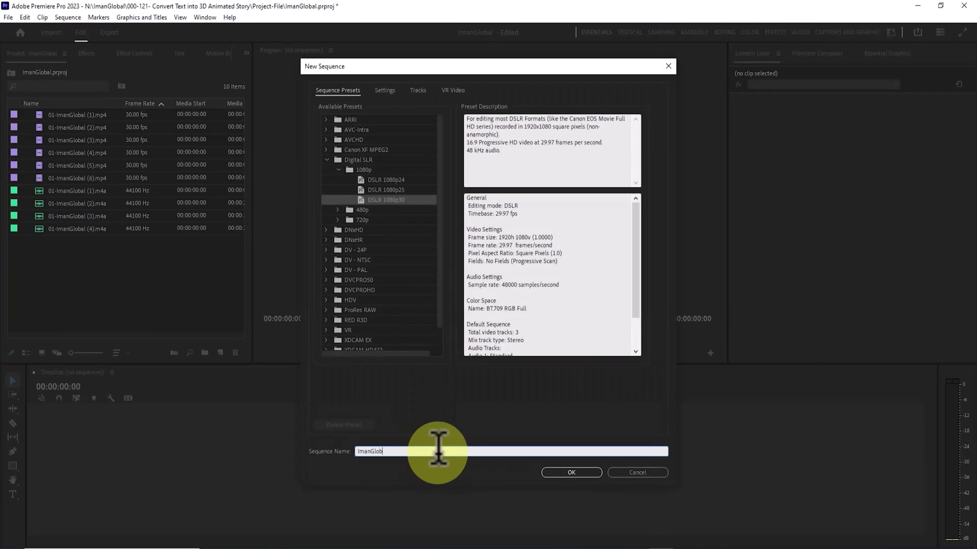
click(572, 472)
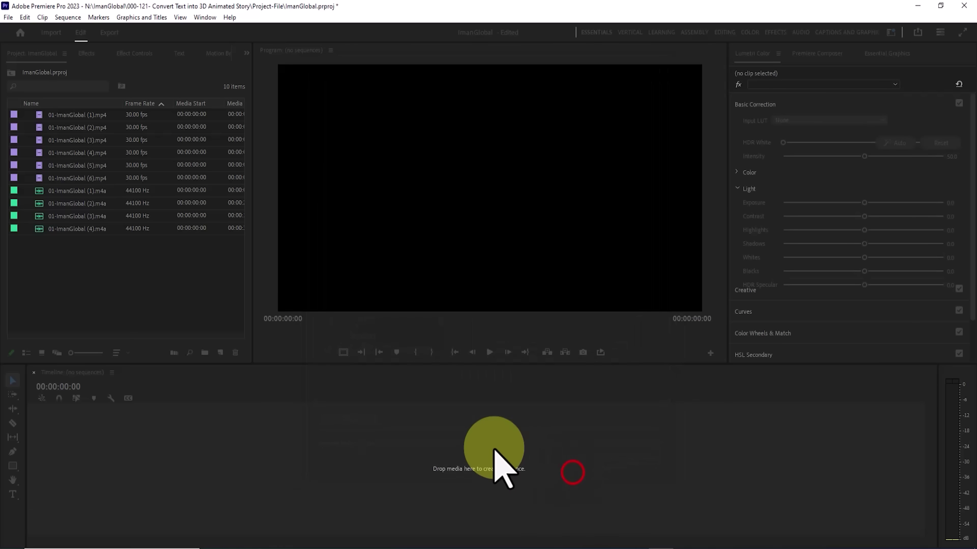
Step: Place all six MP4 clips in order at the start of video track V1, keeping the existing sequence settings
click(53, 126)
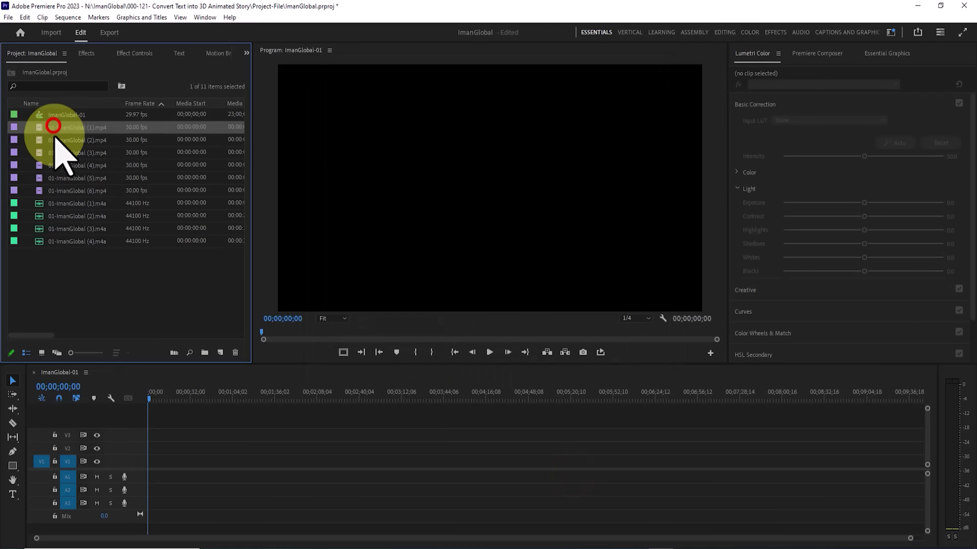
shift+click(57, 190)
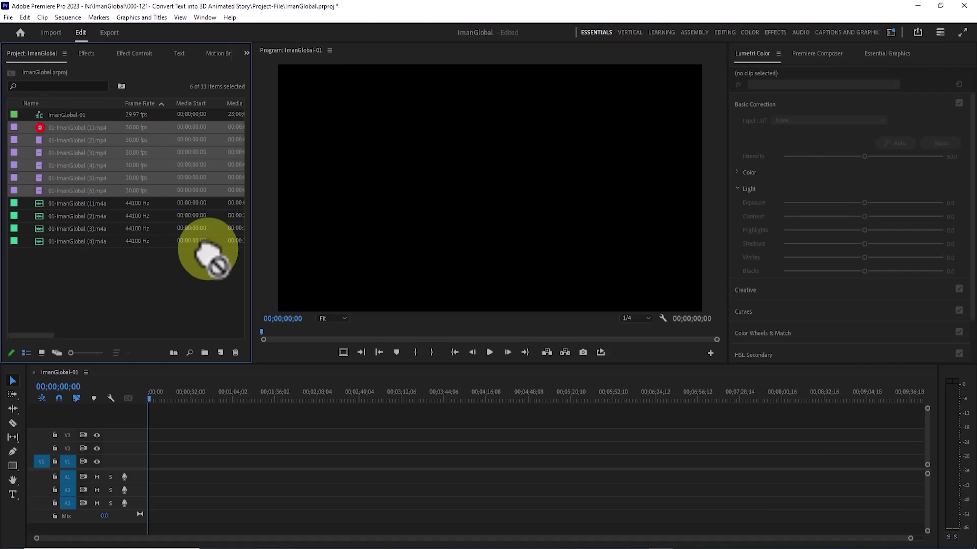
drag(207, 253, 159, 460)
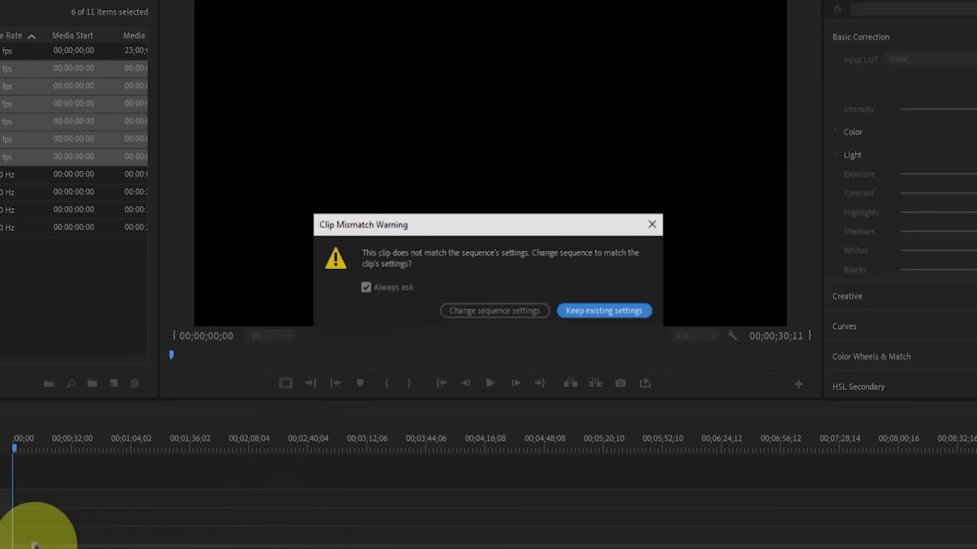
click(588, 300)
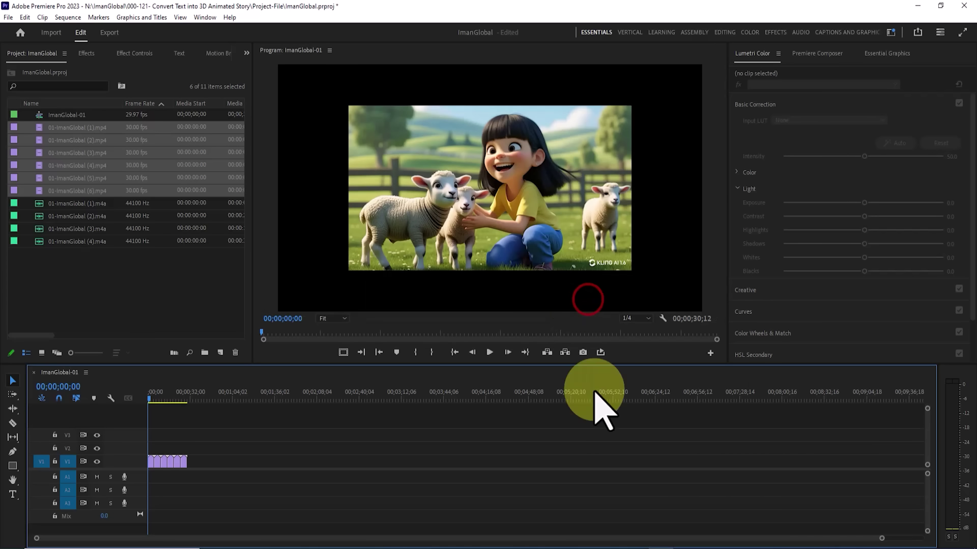
Step: Scale all six video clips on V1 to the sequence's frame size and scrub through the sequence to check them
drag(880, 539, 558, 542)
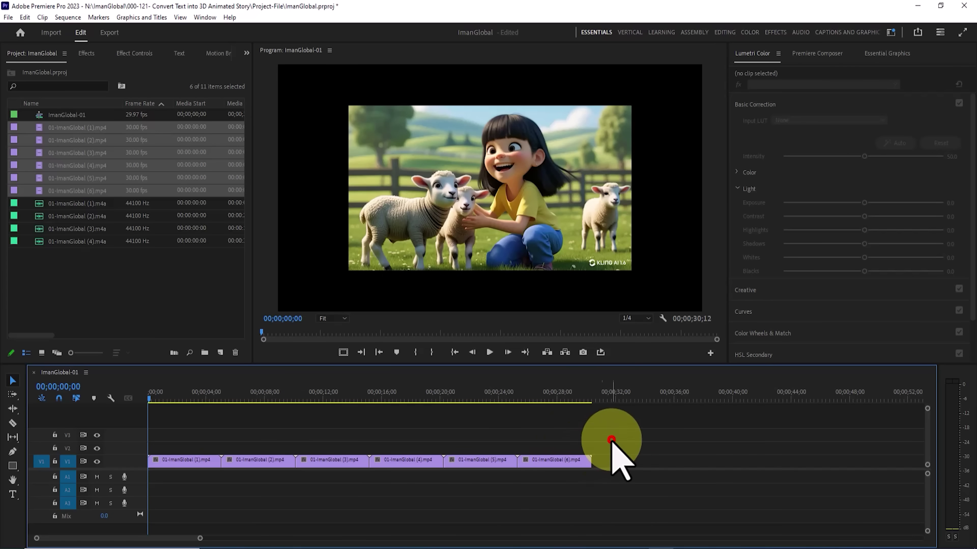
drag(612, 440, 192, 497)
right_click(197, 467)
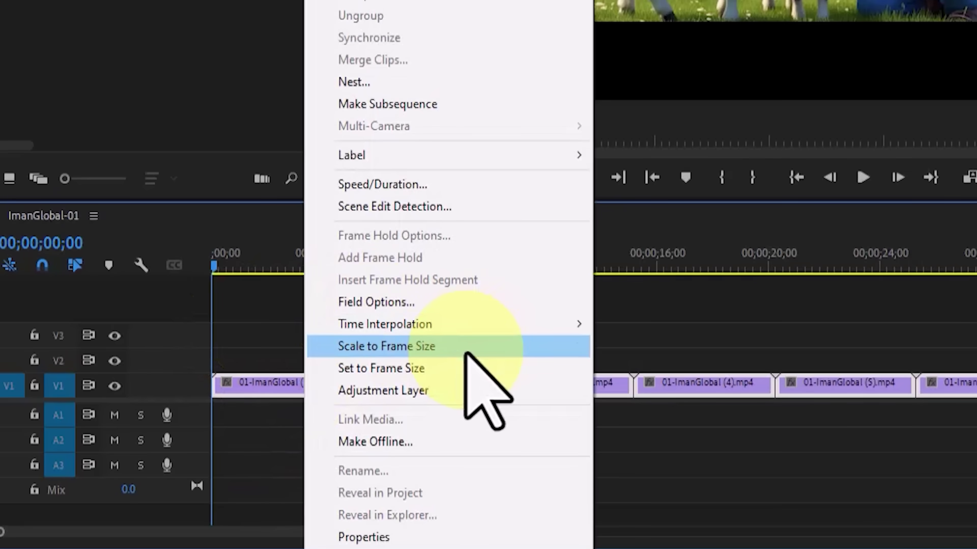
click(411, 375)
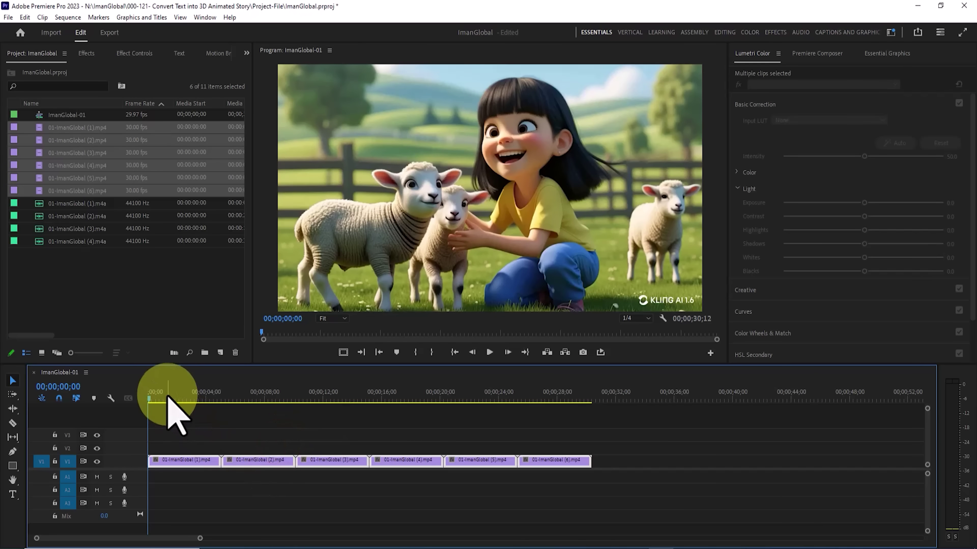
drag(169, 398, 568, 402)
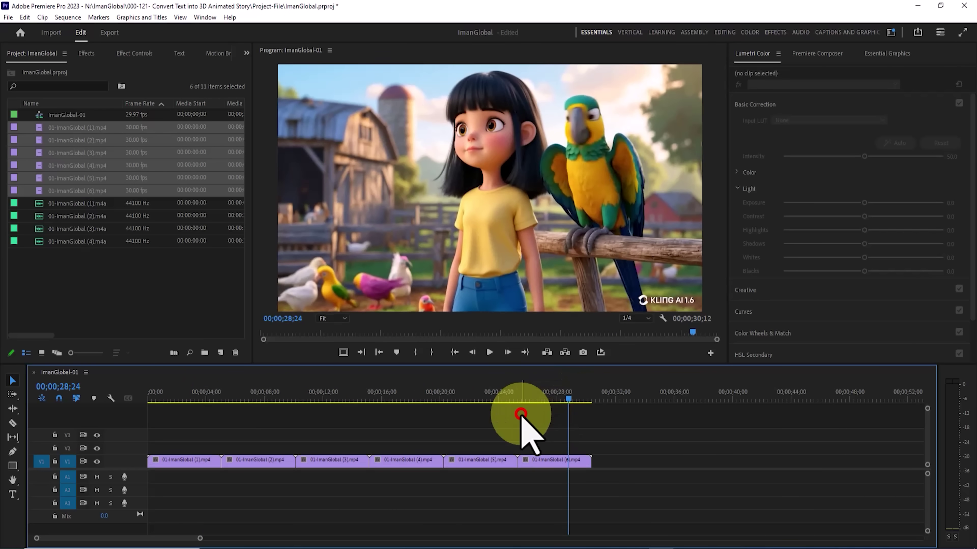
Step: Place the four M4A narration files one after another at the start of audio track A1
click(58, 204)
shift+click(51, 243)
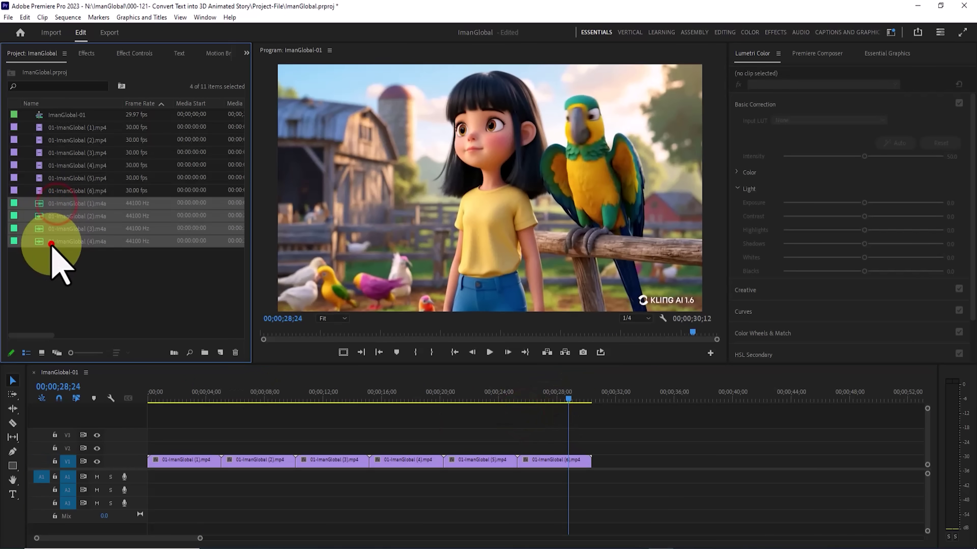
drag(230, 461, 145, 479)
click(251, 483)
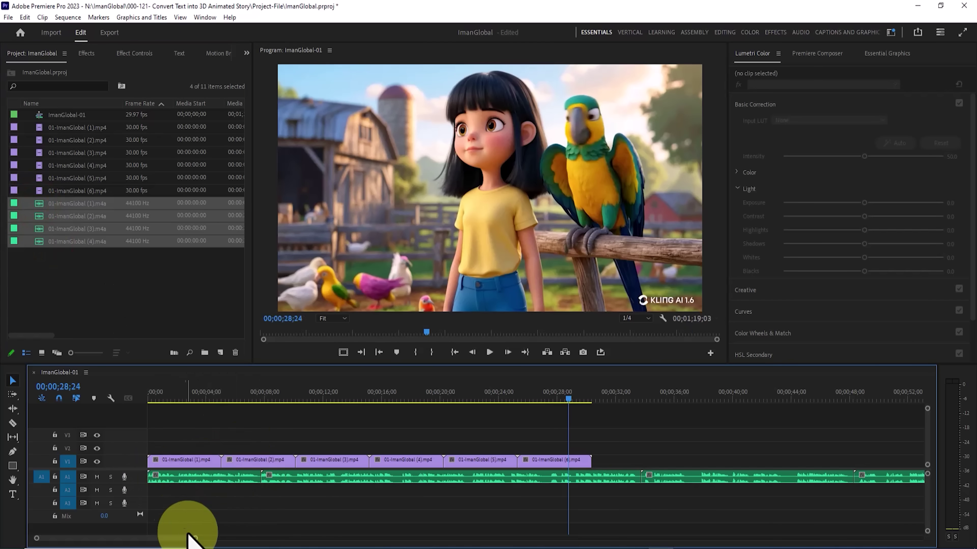
Step: Split the second narration clip at about 17 s and 27 s and the third at about 44 s with the Razor tool
drag(195, 539, 293, 540)
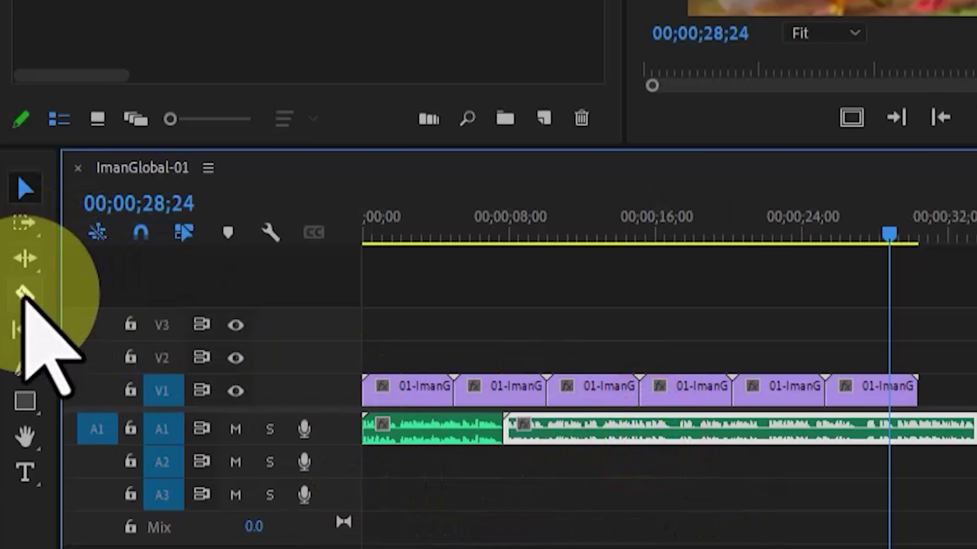
click(13, 423)
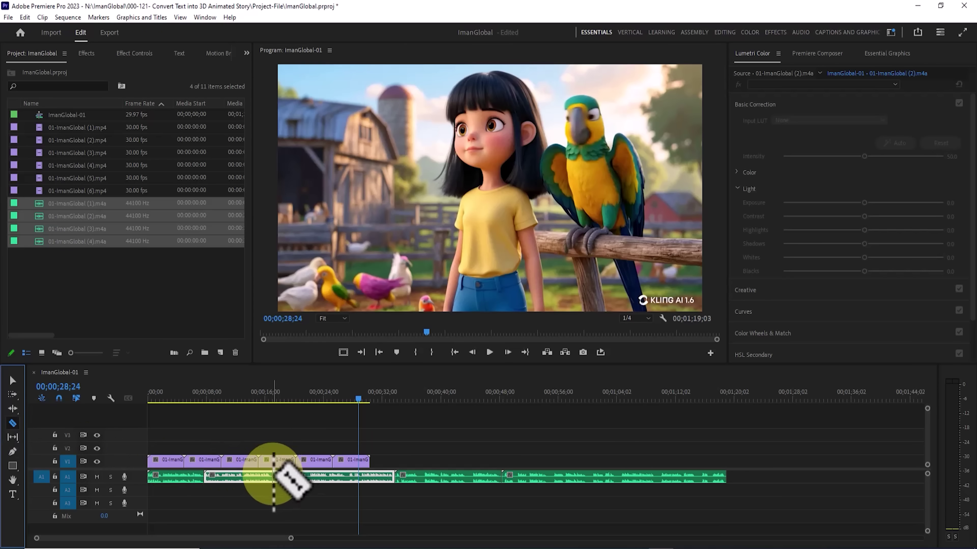
click(272, 479)
click(349, 478)
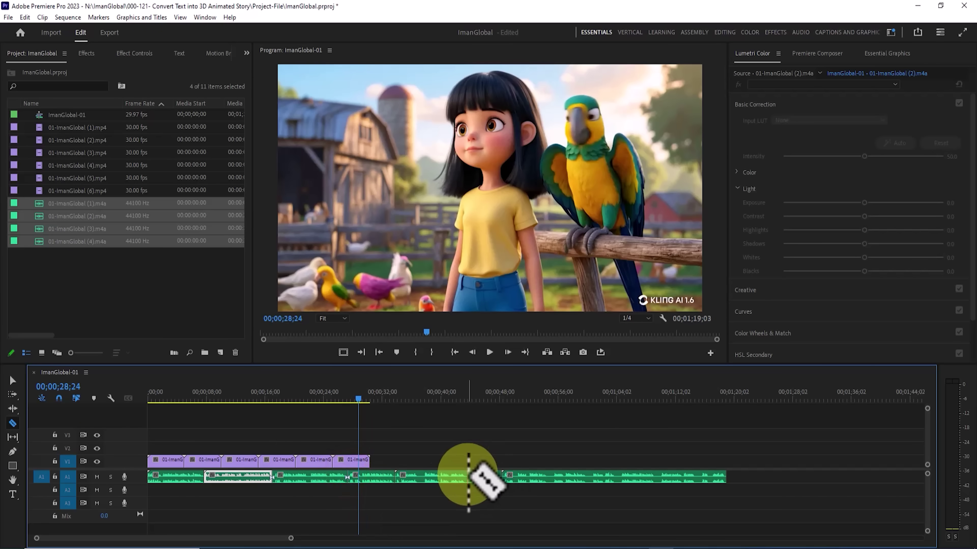
Step: Move the fourth narration clip about 4 s later and both parts of the third about 2.5 s later on A1
click(12, 380)
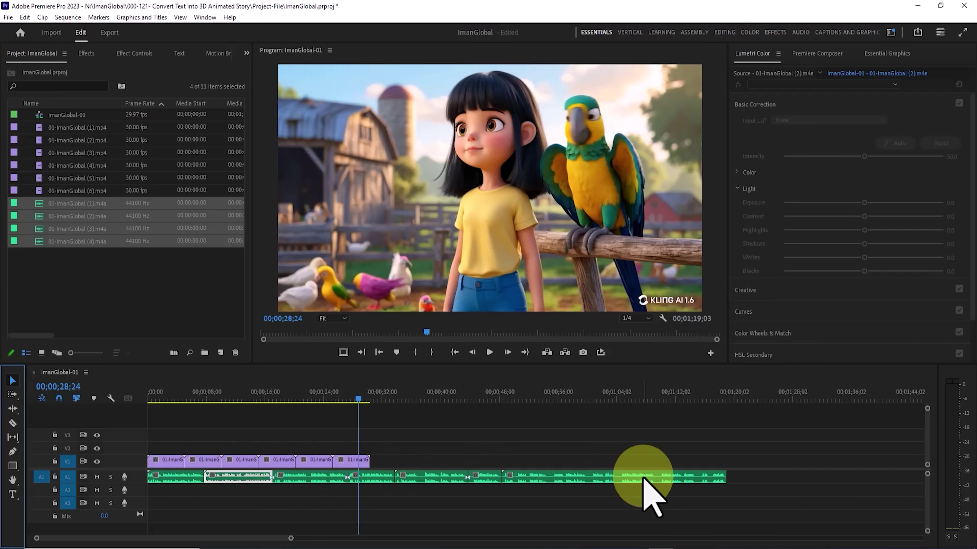
drag(630, 473, 661, 472)
drag(481, 474, 500, 473)
drag(432, 472, 451, 472)
Step: Delete the second narration clip's first two parts, and move its last part and the third clip's first part directly behind the first clip
drag(376, 472, 234, 477)
click(242, 475)
key(Delete)
click(307, 473)
key(Delete)
drag(468, 473, 307, 475)
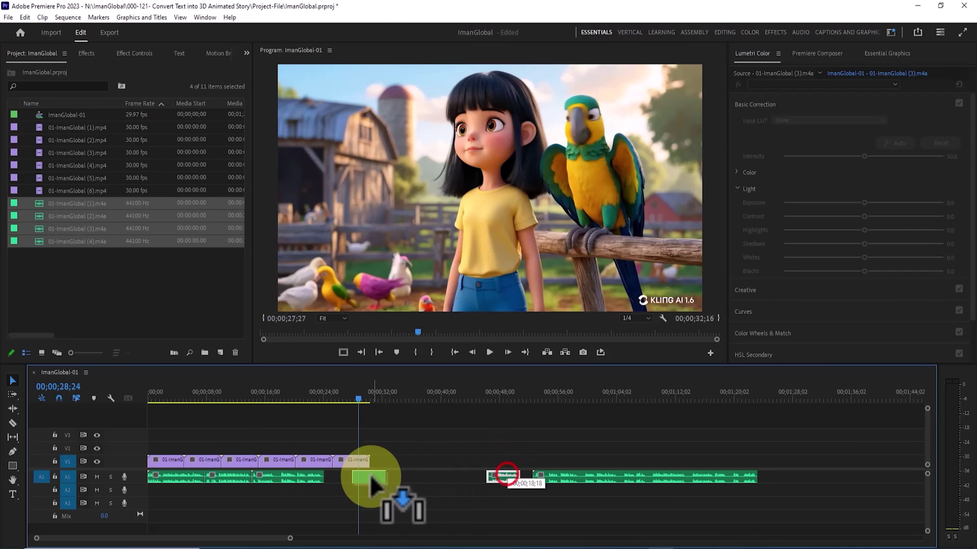